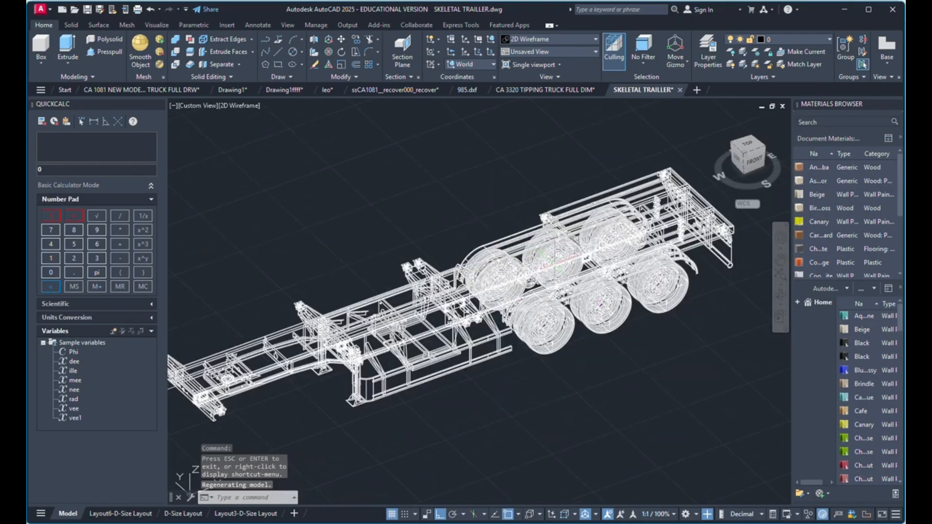
# Show the trailer from the front and set its visual style to X-Ray.
pyautogui.click(755, 161)
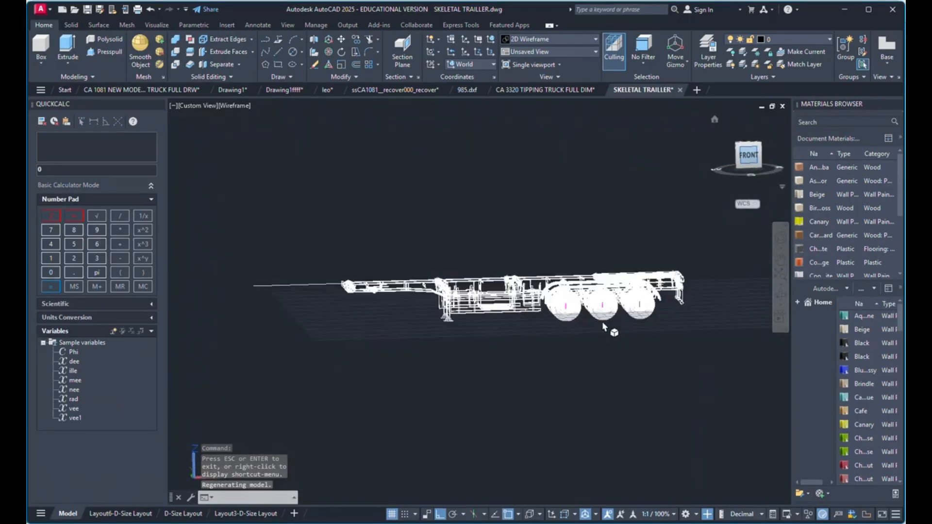
pyautogui.scroll(5, 550, 296)
pyautogui.scroll(-7, 590, 316)
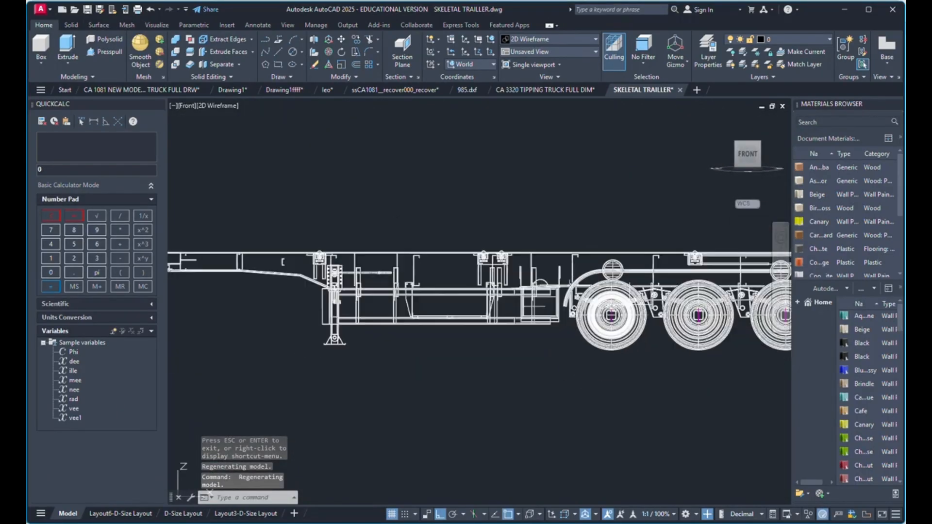
pyautogui.scroll(5, 589, 316)
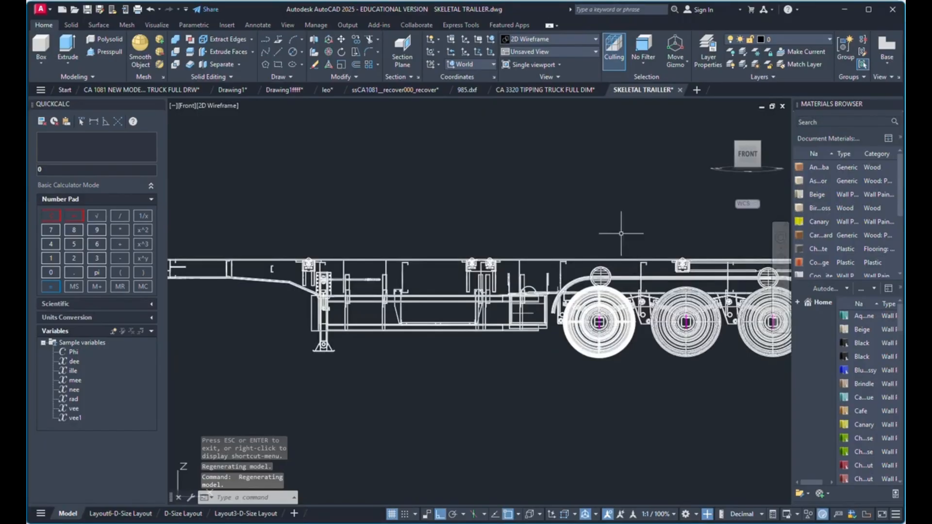
pyautogui.click(576, 41)
pyautogui.click(656, 62)
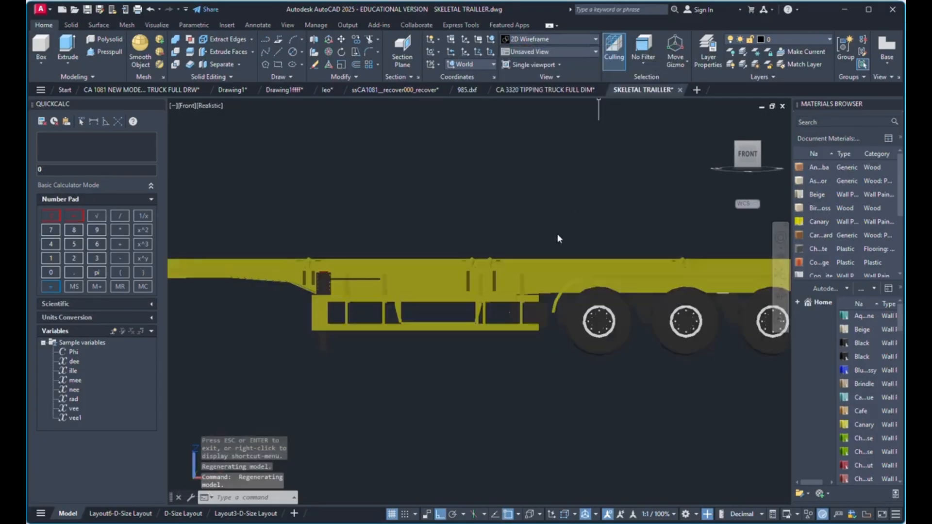
pyautogui.click(552, 39)
pyautogui.click(569, 132)
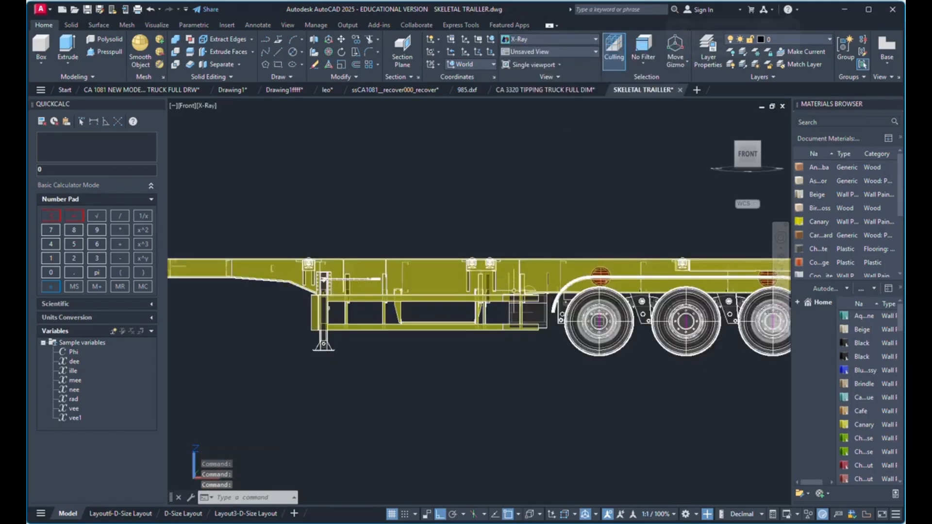
pyautogui.scroll(-2, 511, 293)
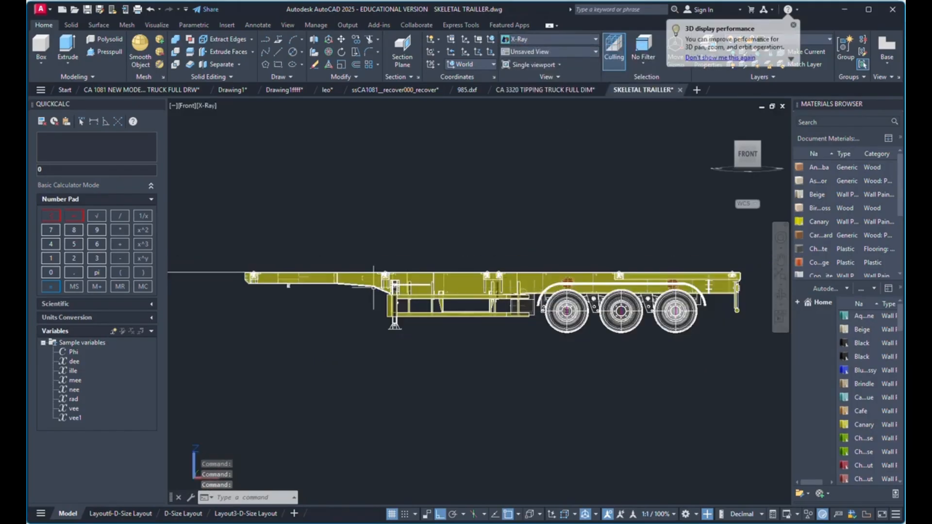
# Orbit around the trailer and examine its chassis, wheels, side guard and landing legs up close.
pyautogui.click(780, 296)
pyautogui.moveTo(685, 295); pyautogui.dragTo(676, 320)
pyautogui.scroll(5, 540, 298)
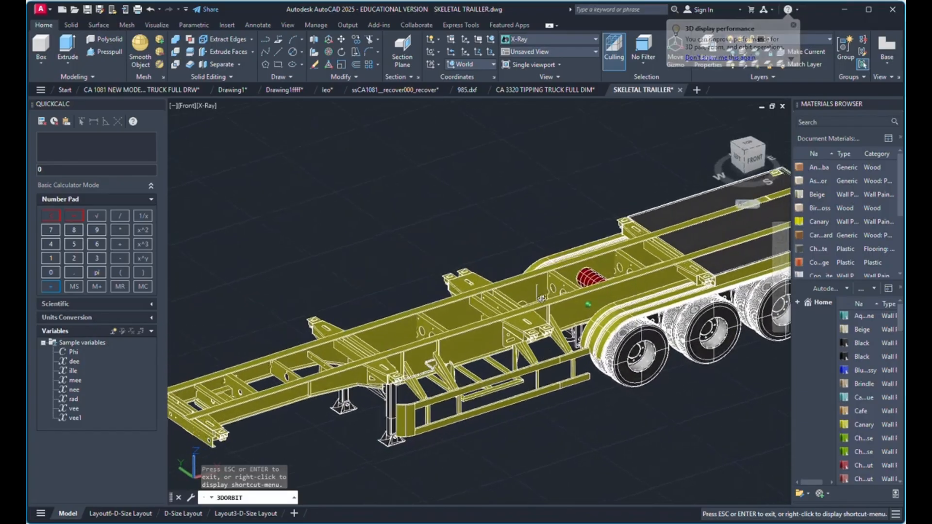
pyautogui.scroll(10, 540, 299)
pyautogui.moveTo(624, 301); pyautogui.dragTo(506, 276)
pyautogui.scroll(-2, 515, 213)
pyautogui.scroll(-3, 393, 217)
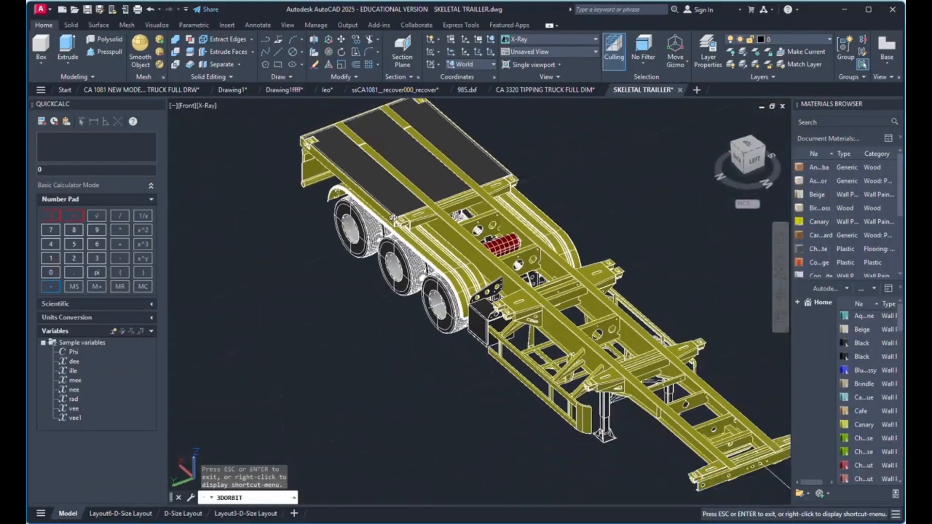
pyautogui.scroll(6, 534, 340)
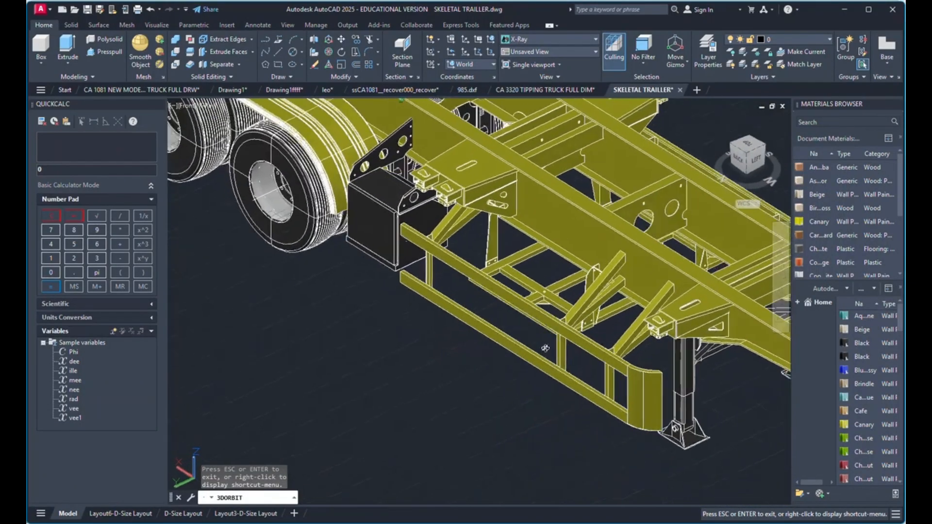
pyautogui.scroll(-3, 544, 348)
pyautogui.rightClick(525, 127)
pyautogui.click(553, 132)
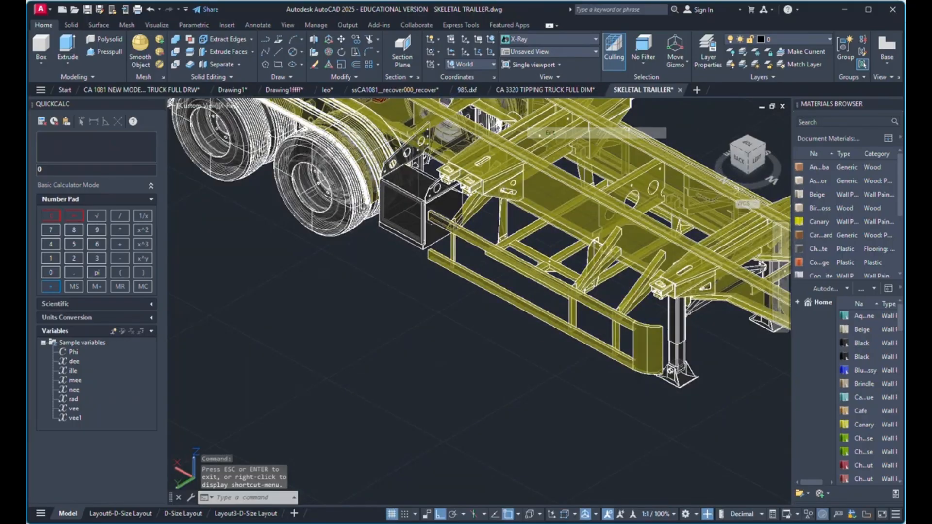
# Copy the slotted plate on the bracket above the black box to the empty space beside the trailer.
pyautogui.click(485, 161)
pyautogui.rightClick(540, 154)
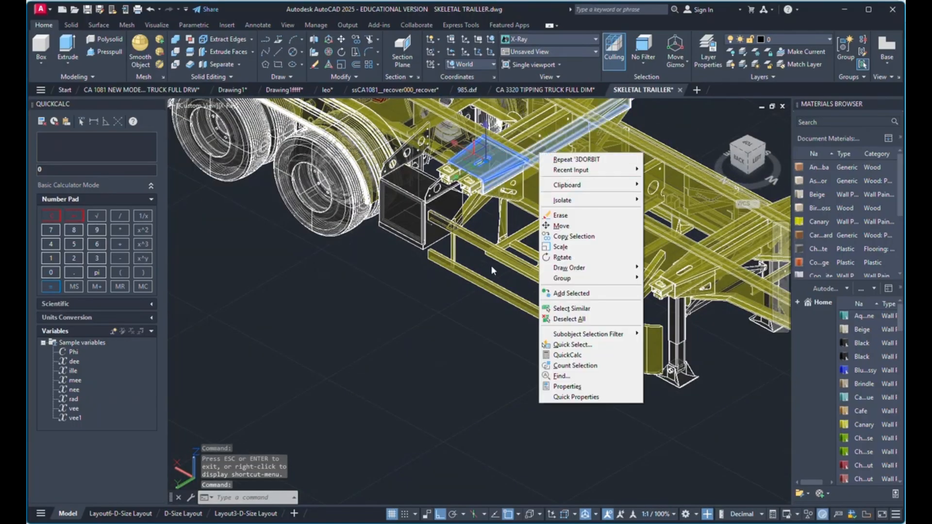
pyautogui.click(575, 236)
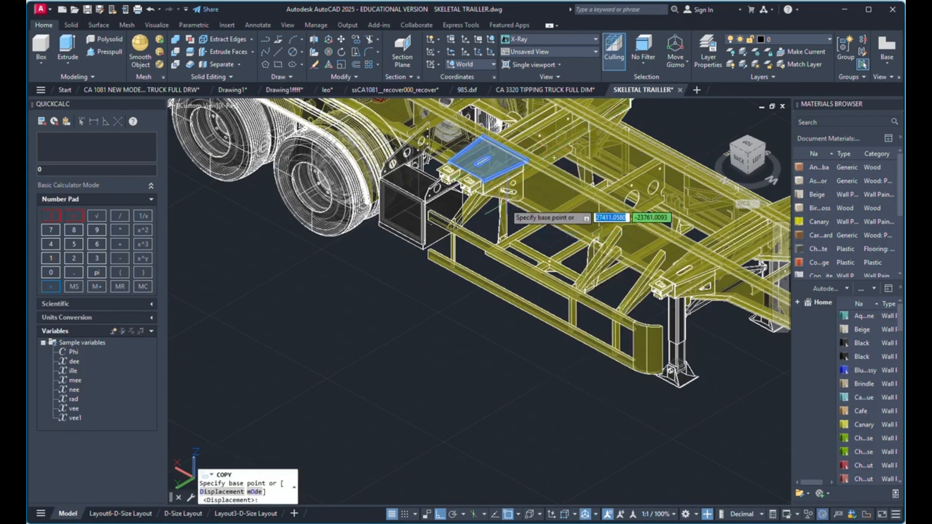
pyautogui.click(467, 295)
pyautogui.scroll(-3, 468, 296)
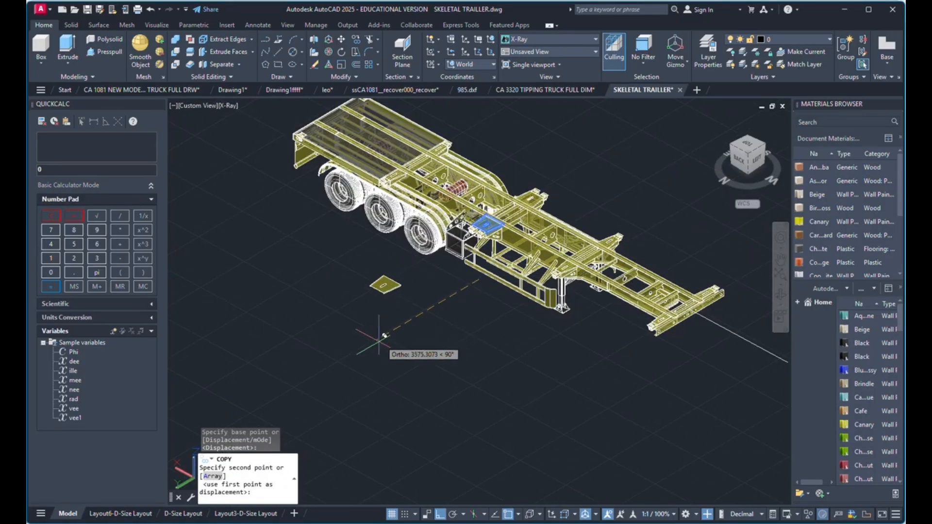
pyautogui.rightClick(377, 334)
pyautogui.click(389, 347)
# In the top view, add a linear dimension along the wide edge of the copied plate.
pyautogui.scroll(5, 381, 262)
pyautogui.click(381, 349)
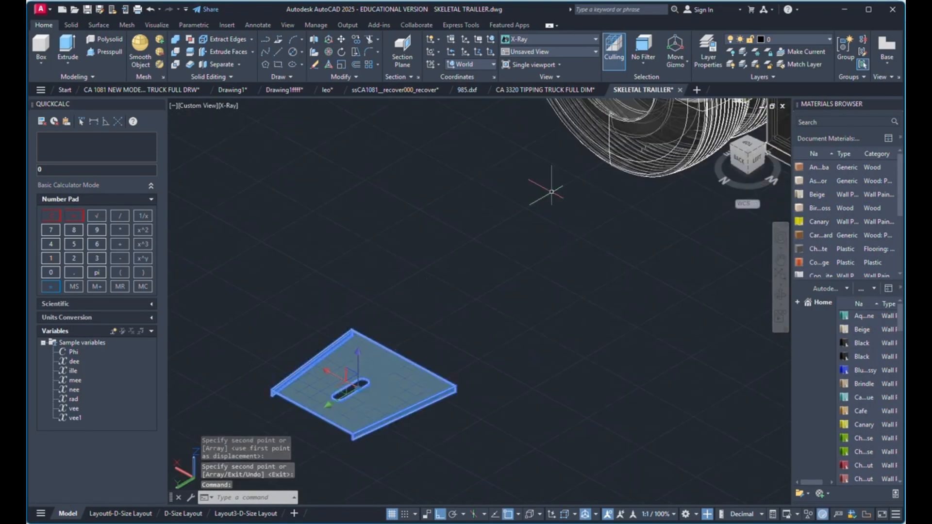
pyautogui.click(751, 147)
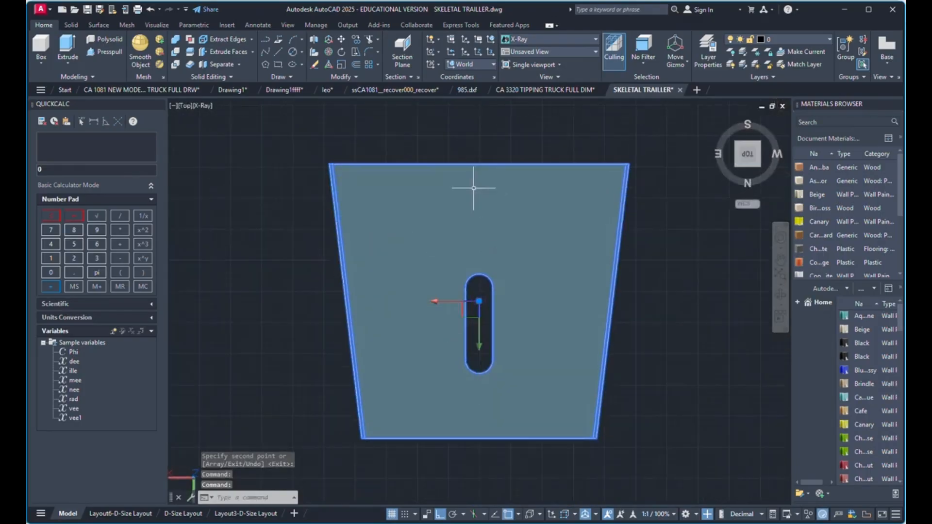
pyautogui.press('Escape')
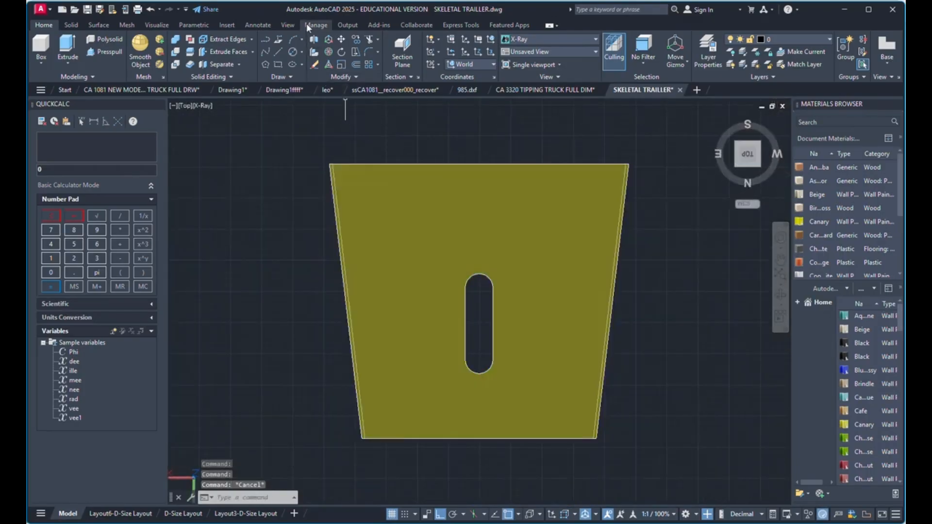
pyautogui.click(255, 23)
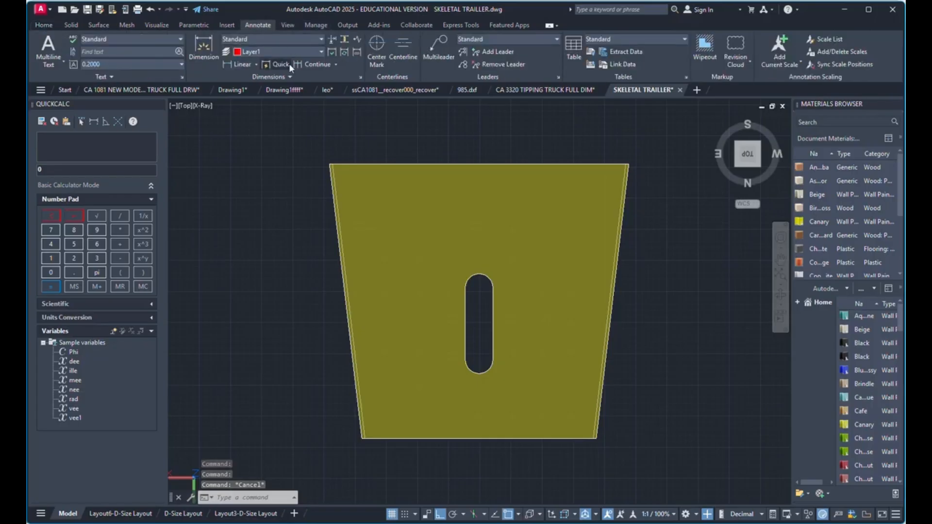
pyautogui.click(237, 64)
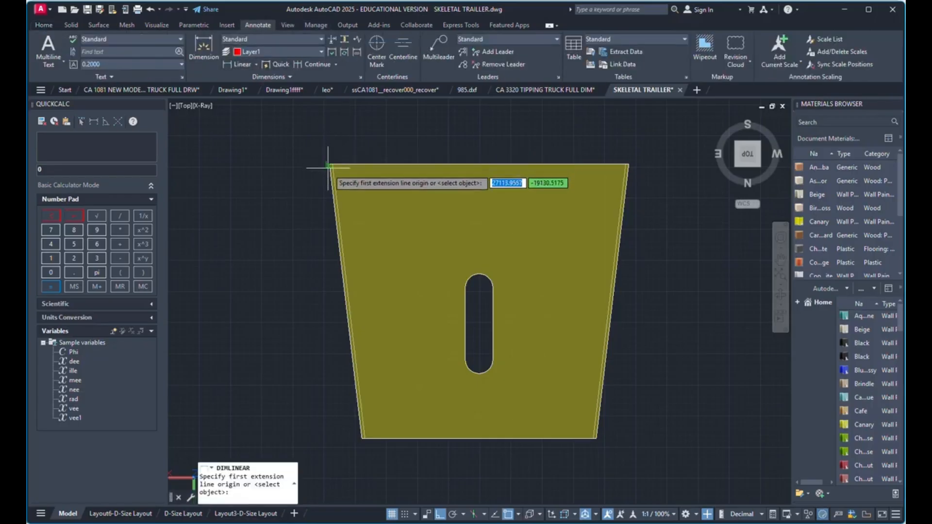
pyautogui.scroll(3, 330, 163)
pyautogui.click(329, 155)
pyautogui.scroll(-3, 330, 156)
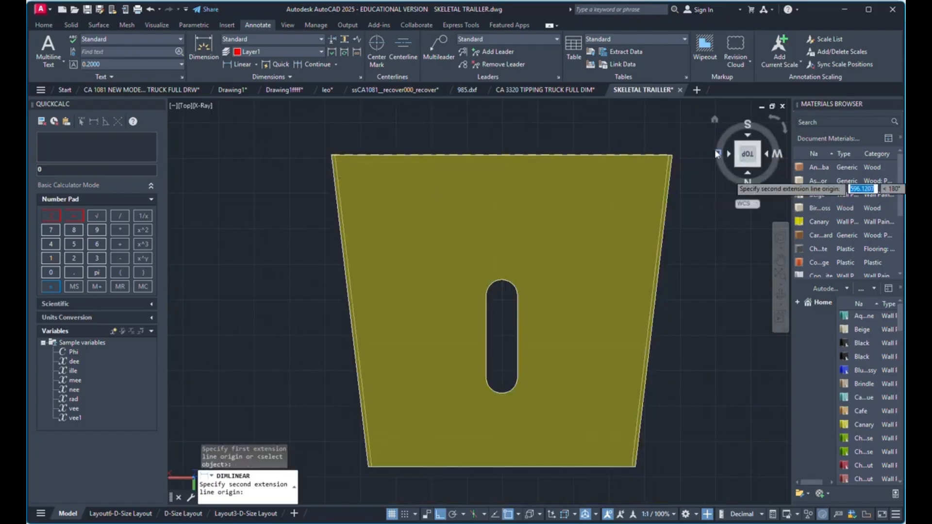
pyautogui.click(668, 155)
pyautogui.click(670, 138)
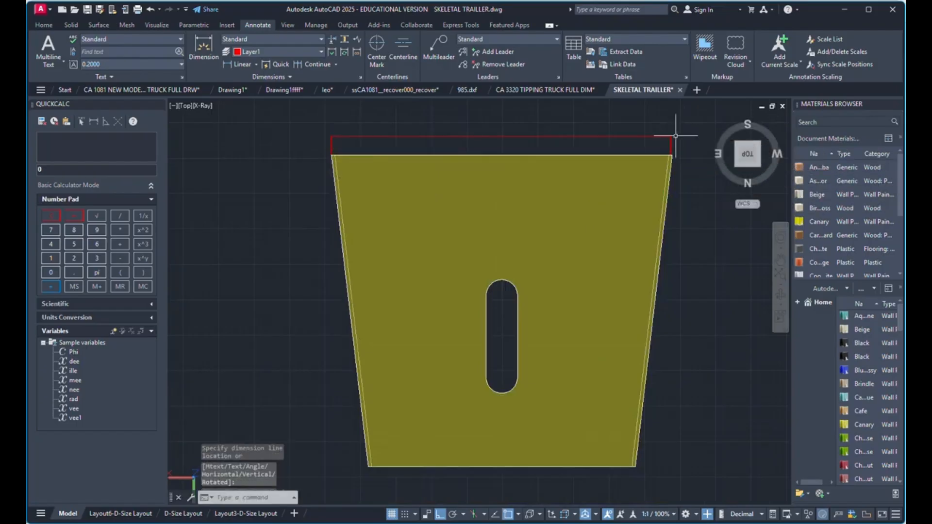
# Move the end point of the width dimension onto the outer corner of the copied plate.
pyautogui.click(672, 141)
pyautogui.click(667, 147)
pyautogui.scroll(3, 668, 147)
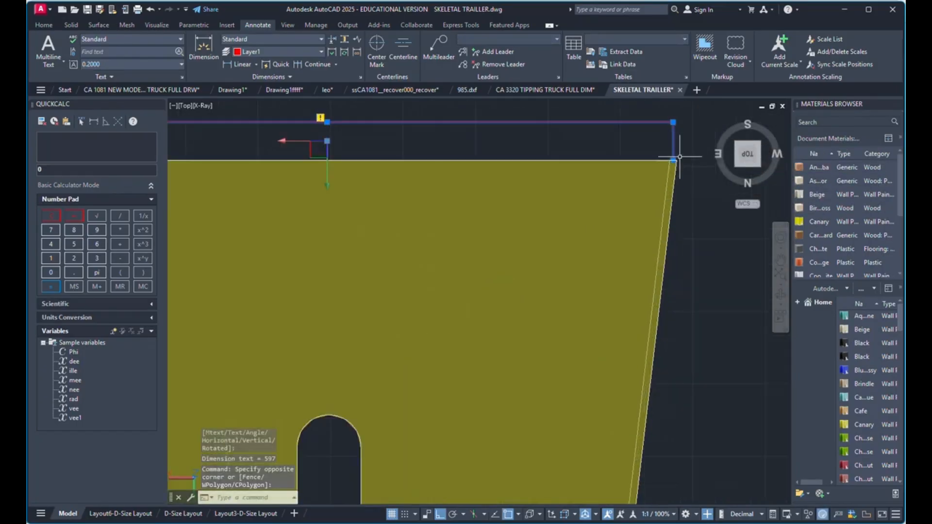
pyautogui.click(674, 161)
pyautogui.scroll(-5, 534, 155)
pyautogui.press('Escape')
pyautogui.press('Escape')
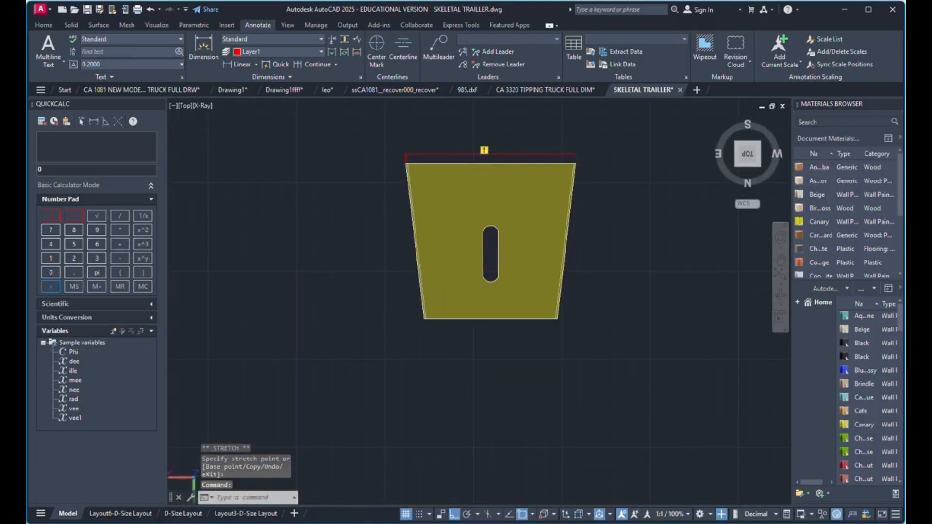
# Open the text of the width dimension for reading, highlight its number, and leave the text editor.
pyautogui.scroll(4, 494, 156)
pyautogui.doubleClick(490, 153)
pyautogui.scroll(2, 468, 176)
pyautogui.scroll(-3, 466, 174)
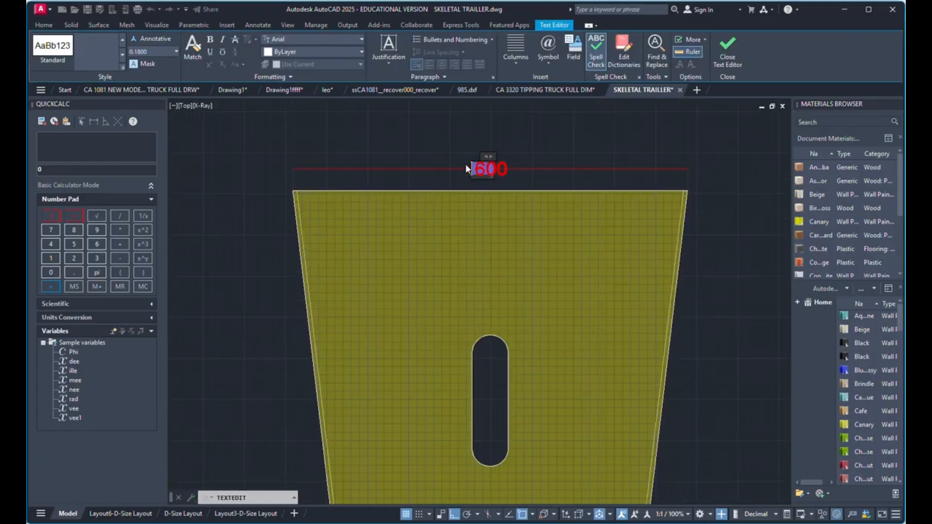
pyautogui.scroll(4, 466, 168)
pyautogui.moveTo(519, 192); pyautogui.dragTo(568, 182)
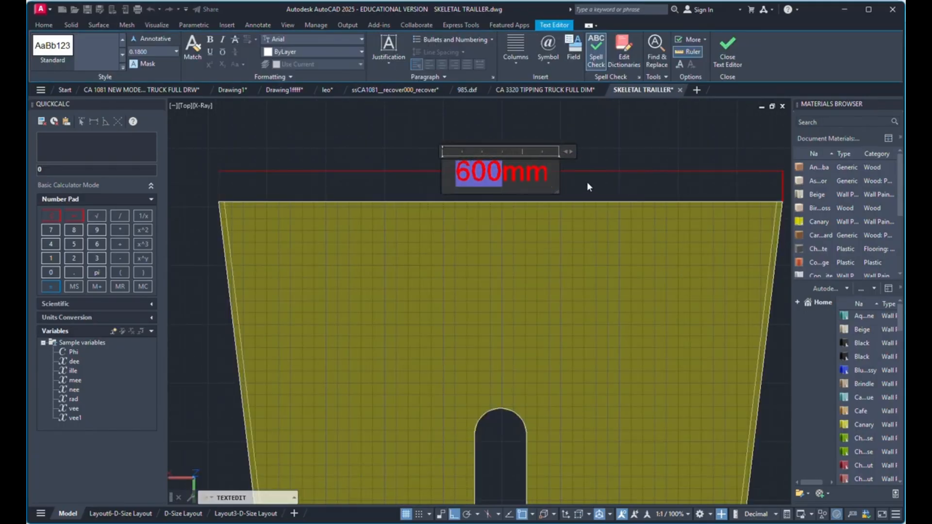
pyautogui.click(582, 184)
pyautogui.scroll(-4, 437, 176)
pyautogui.press('Escape')
# Delete the copied plate together with its dimension, working from the NW isometric view.
pyautogui.click(491, 165)
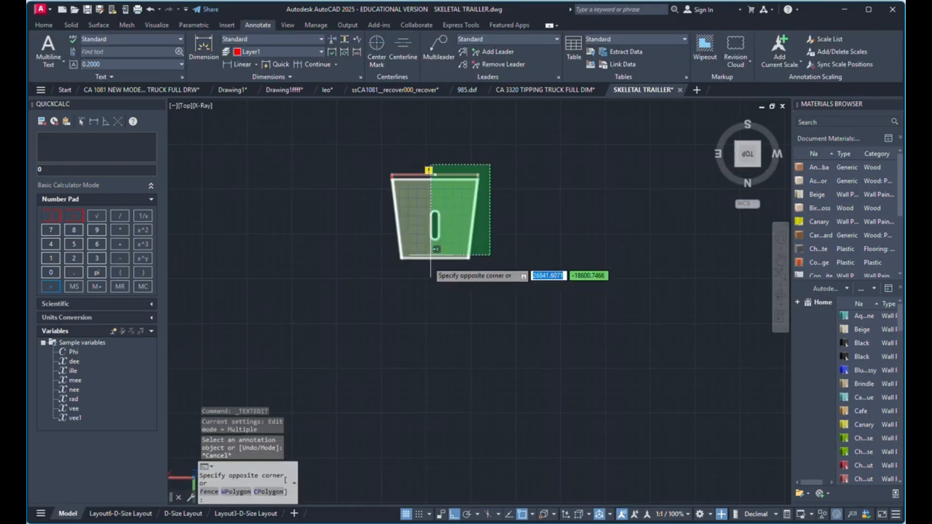
pyautogui.click(449, 229)
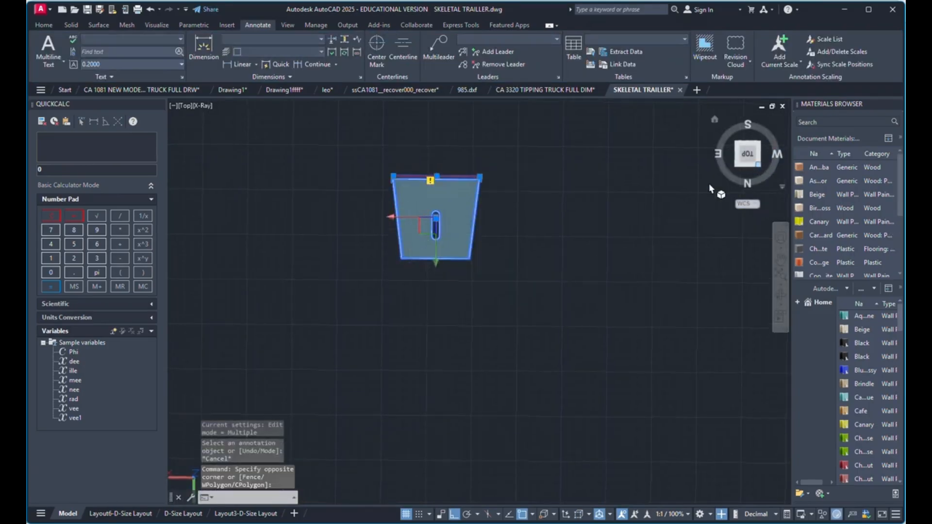
pyautogui.click(753, 175)
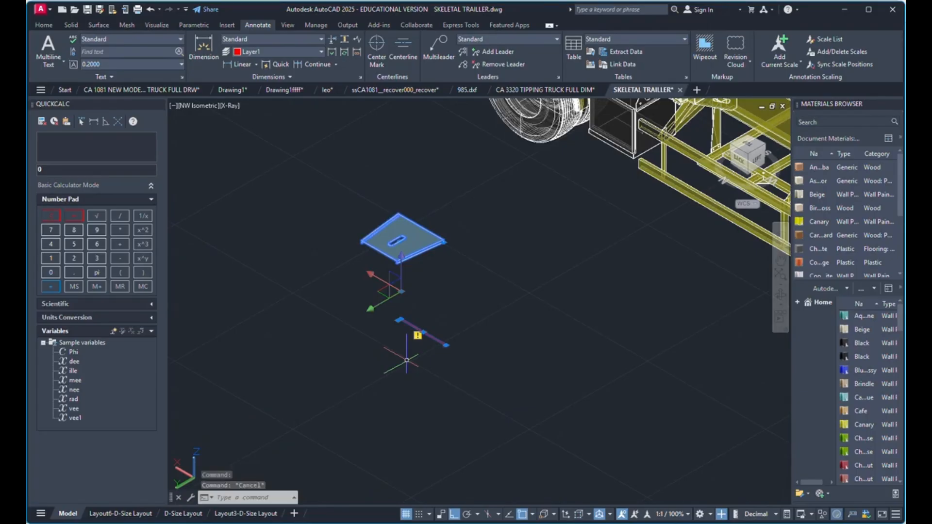
pyautogui.press('Delete')
pyautogui.scroll(-3, 405, 349)
pyautogui.scroll(3, 654, 323)
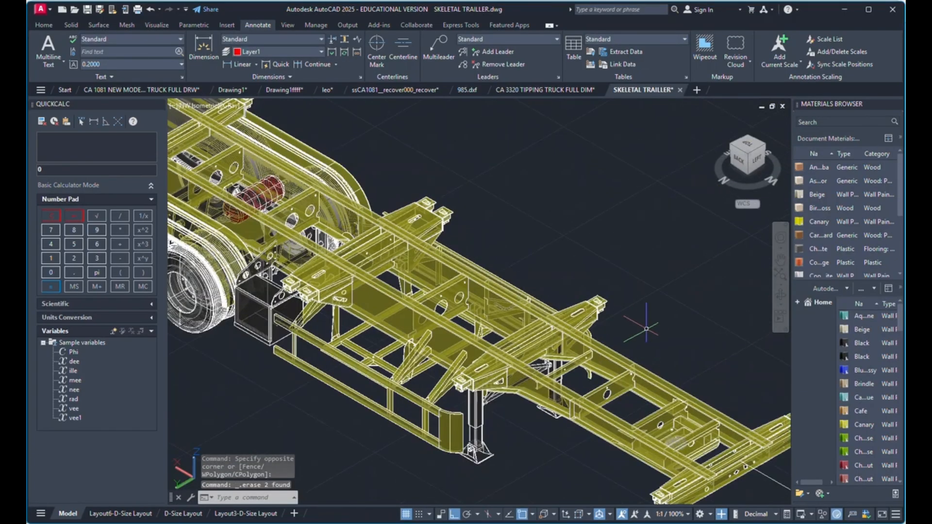
pyautogui.scroll(-3, 605, 222)
pyautogui.click(780, 294)
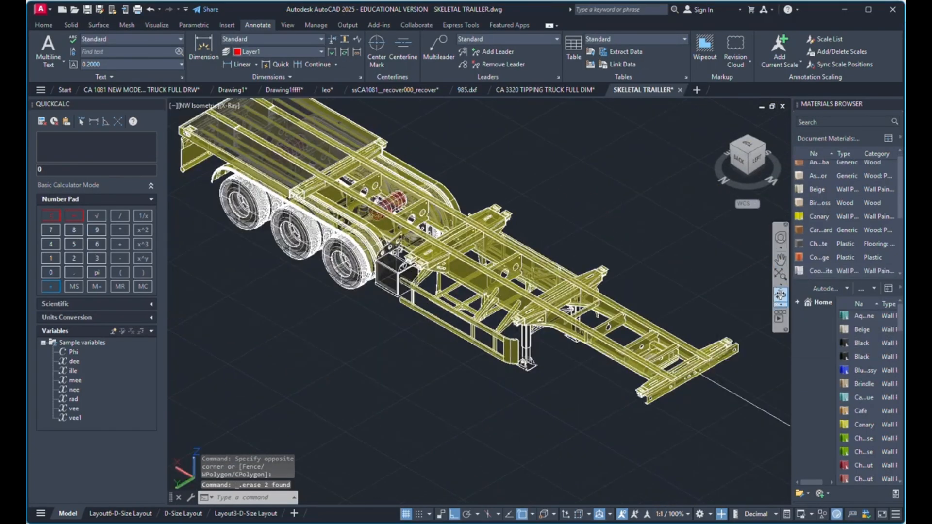
pyautogui.rightClick(606, 233)
pyautogui.click(626, 238)
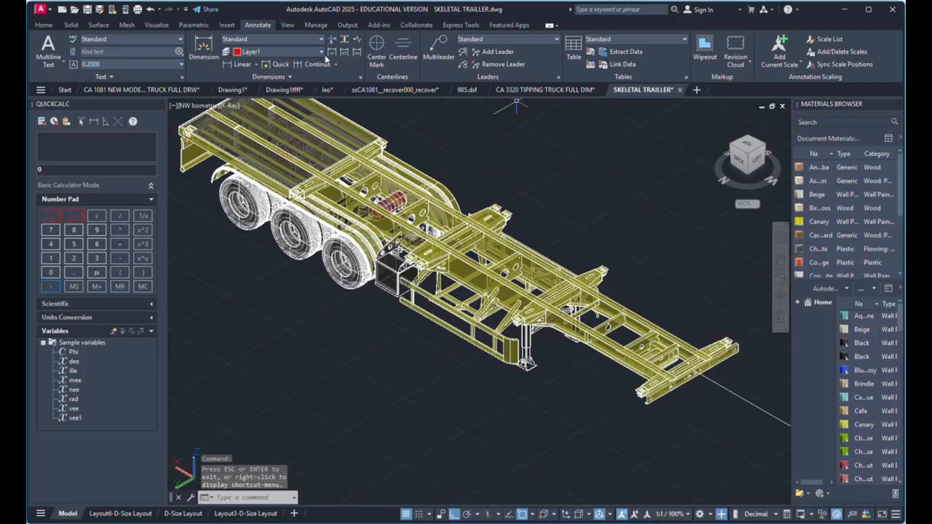
# Add a D-size layout from the Tutorial-iMfg template and open the new layout.
pyautogui.rightClick(289, 519)
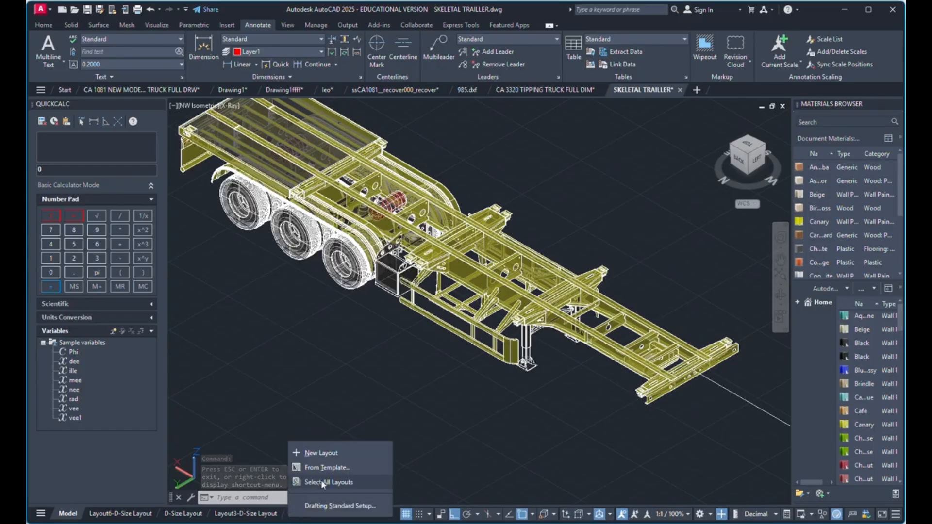
pyautogui.click(326, 468)
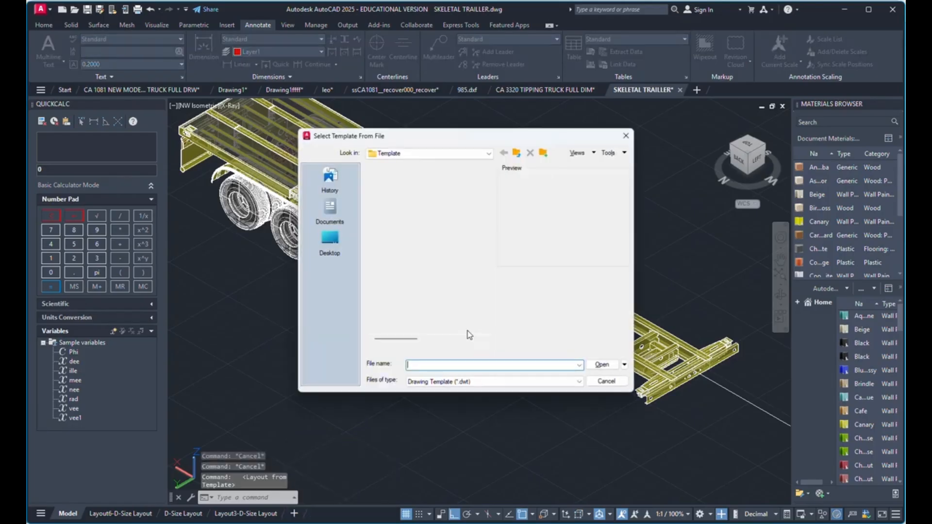
pyautogui.click(416, 299)
pyautogui.click(418, 290)
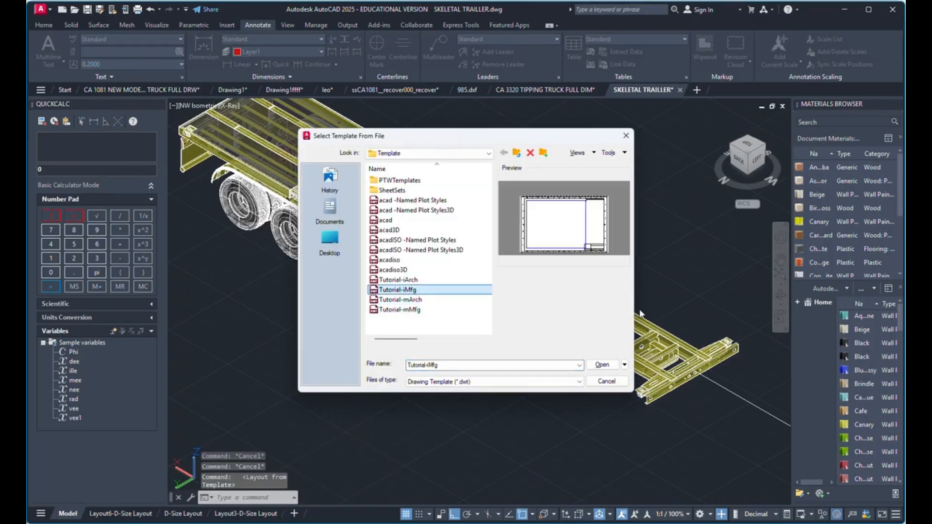
pyautogui.click(601, 368)
pyautogui.click(514, 226)
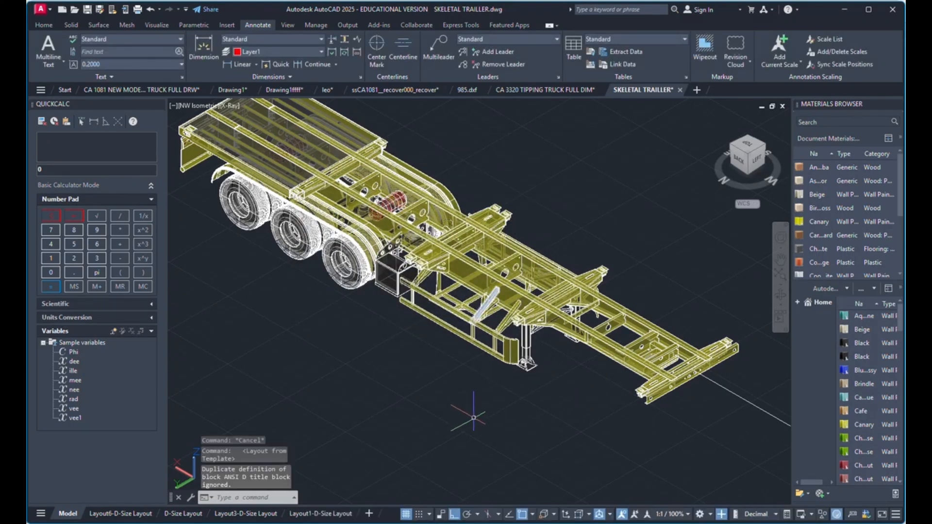
pyautogui.click(340, 516)
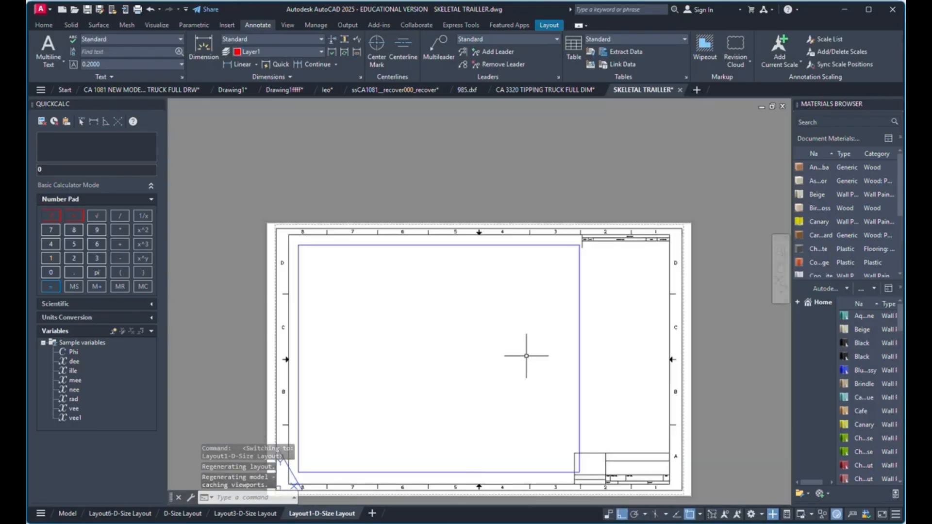
# Delete the default viewport from the D-size layout, leaving the sheet border and title block in place.
pyautogui.click(596, 320)
pyautogui.click(554, 359)
pyautogui.scroll(-2, 618, 161)
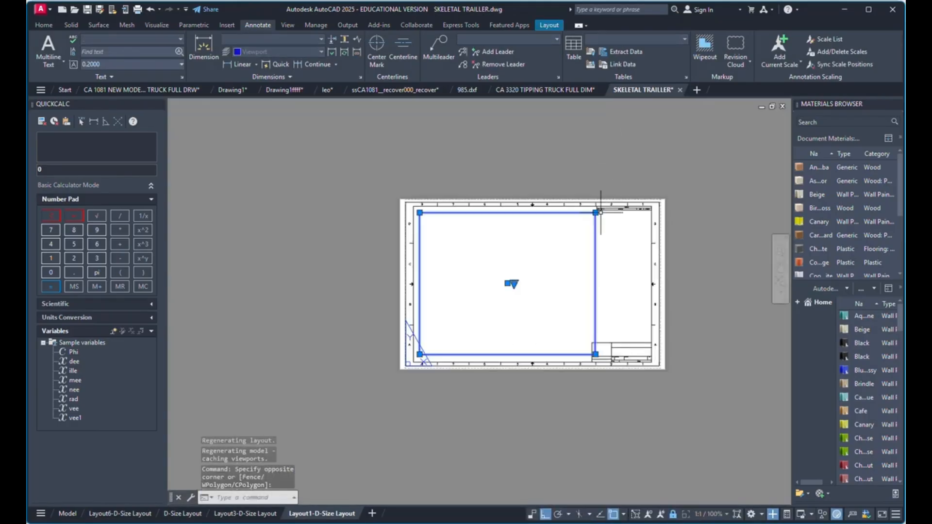
pyautogui.scroll(2, 567, 303)
pyautogui.press('Delete')
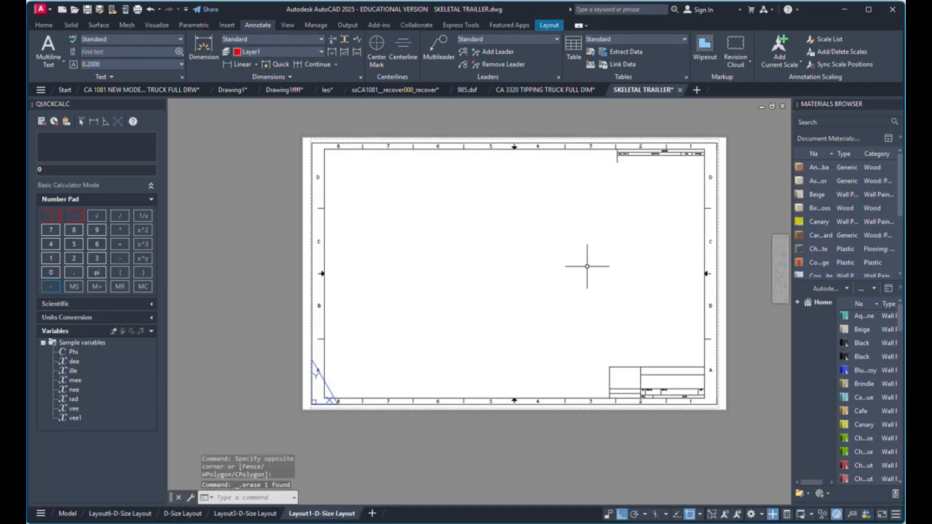
# Place a Back-orientation base view of the model-space trailer in the upper-left area of the sheet and finish without projected views.
pyautogui.click(54, 28)
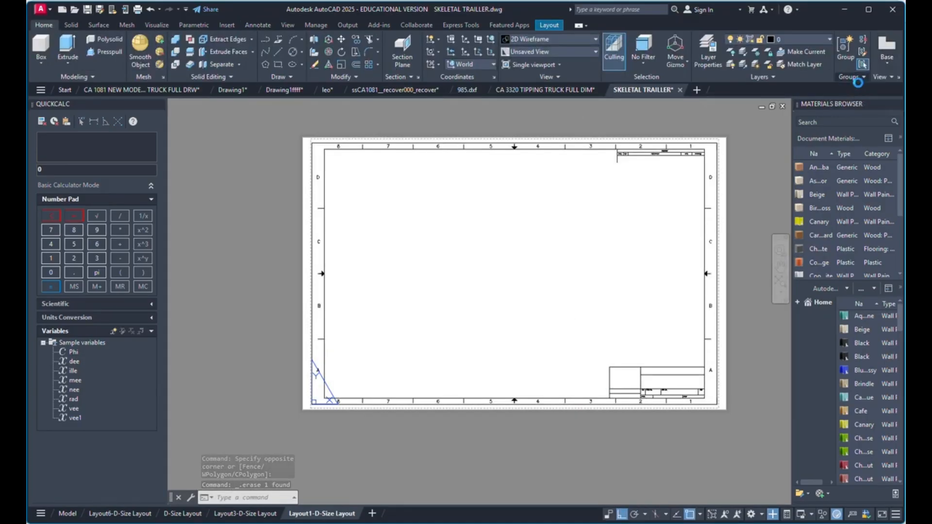
pyautogui.click(887, 44)
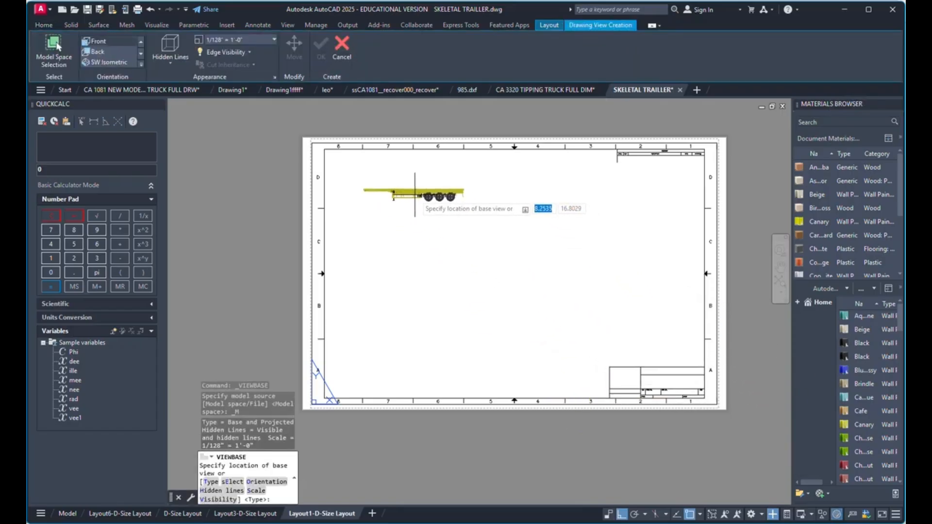
pyautogui.click(405, 194)
pyautogui.rightClick(487, 181)
pyautogui.click(500, 186)
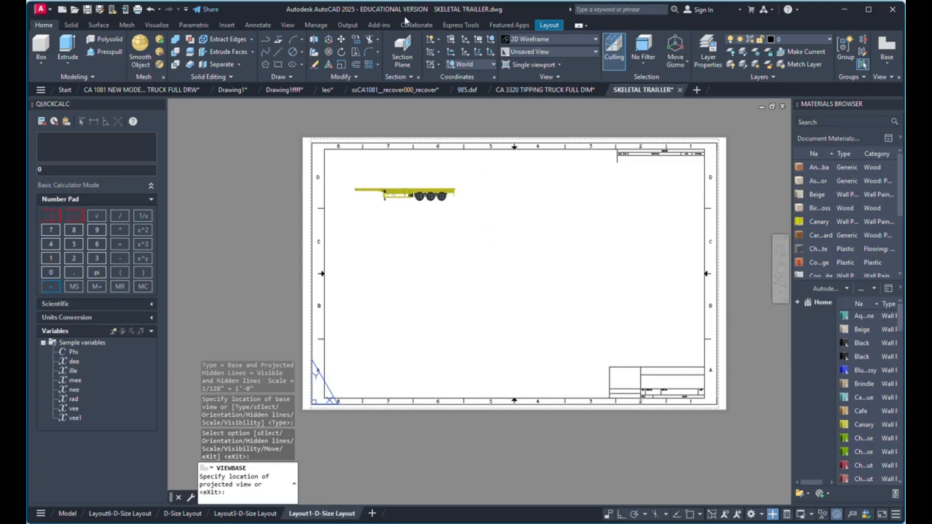
pyautogui.press('Return')
# Change the scale of the trailer's base view to 1/64" = 1'-0".
pyautogui.click(439, 201)
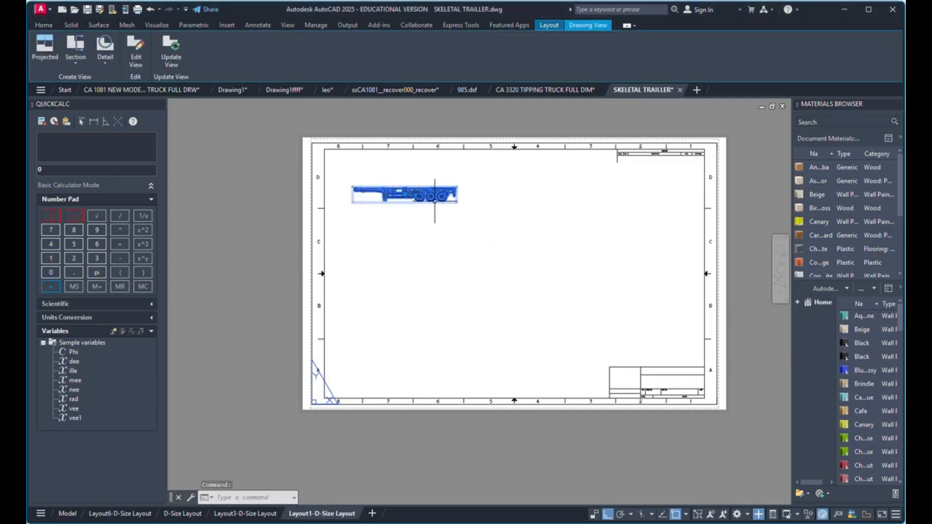
pyautogui.click(416, 195)
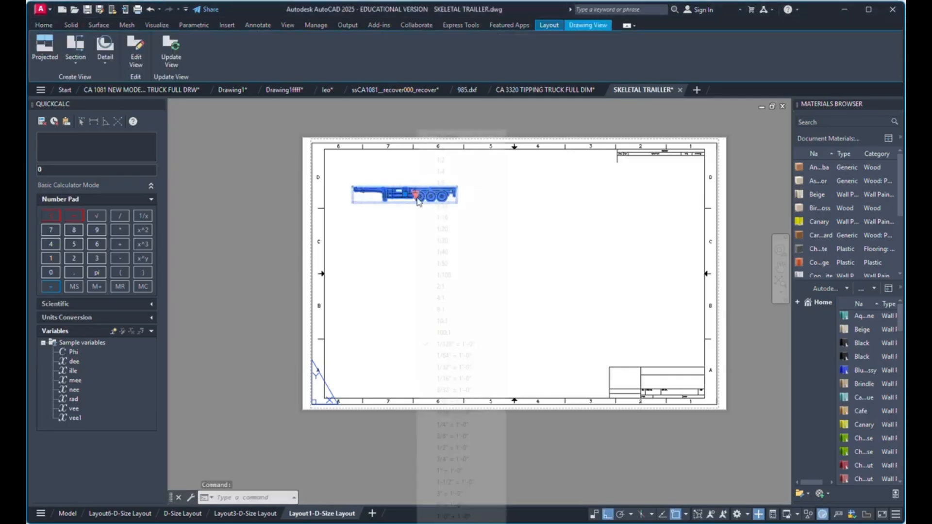
pyautogui.click(443, 368)
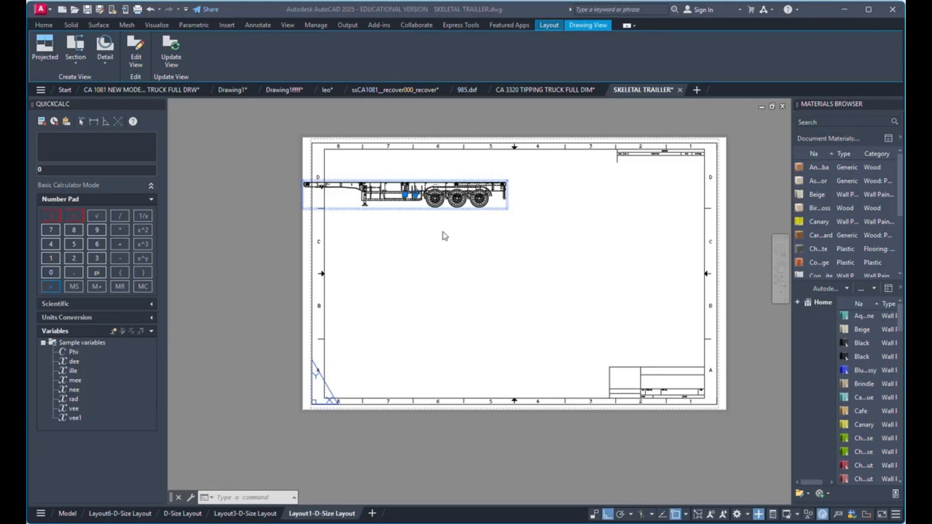
pyautogui.press('Escape')
pyautogui.scroll(2, 441, 188)
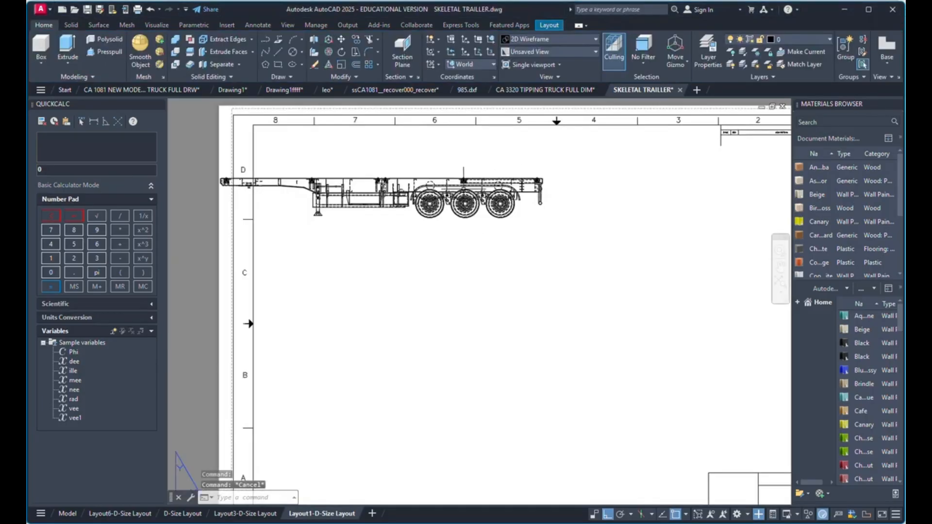
pyautogui.scroll(2, 546, 164)
pyautogui.write('scali')
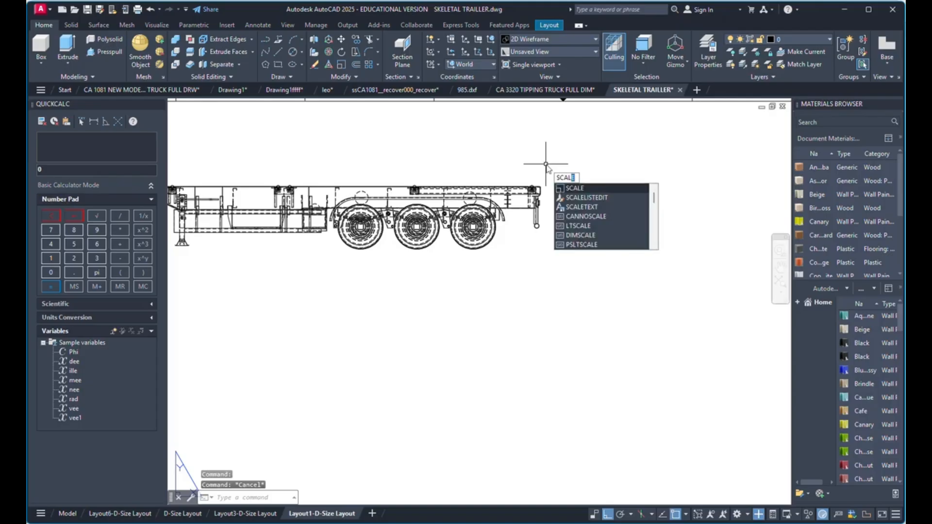
pyautogui.press('Return')
pyautogui.scroll(-4, 552, 175)
pyautogui.scroll(3, 553, 181)
pyautogui.press('Escape')
pyautogui.click(513, 189)
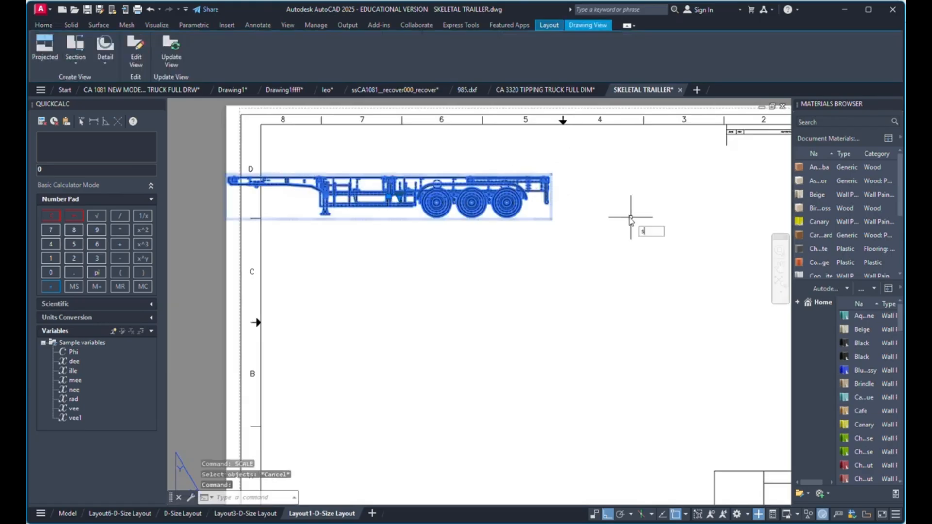
pyautogui.click(668, 245)
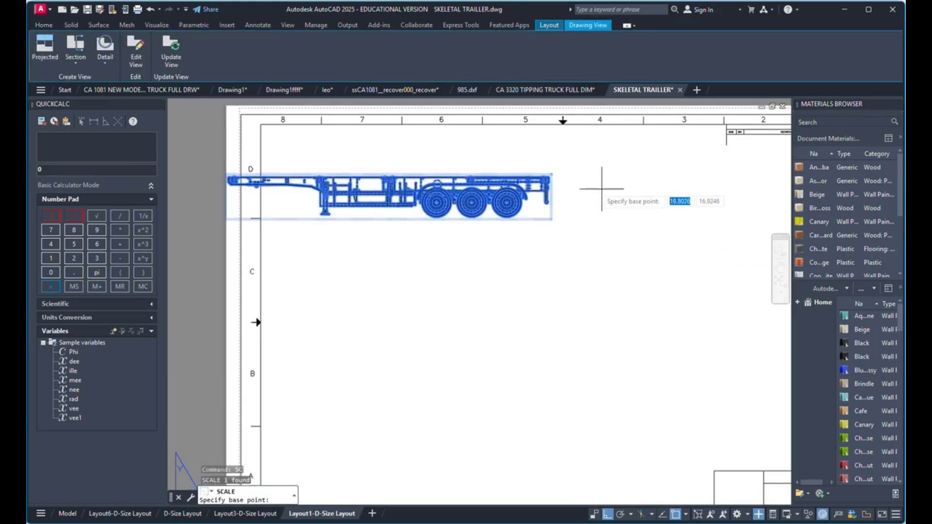
pyautogui.click(551, 174)
pyautogui.scroll(-3, 515, 259)
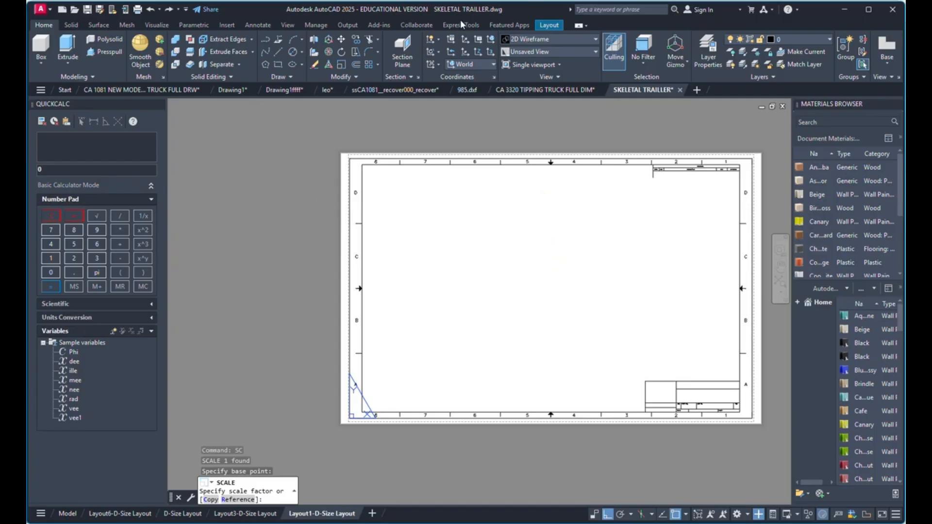
pyautogui.press('Escape')
# Move the trailer's side view horizontally to the right until it lies fully inside the sheet border.
pyautogui.click(490, 206)
pyautogui.rightClick(491, 206)
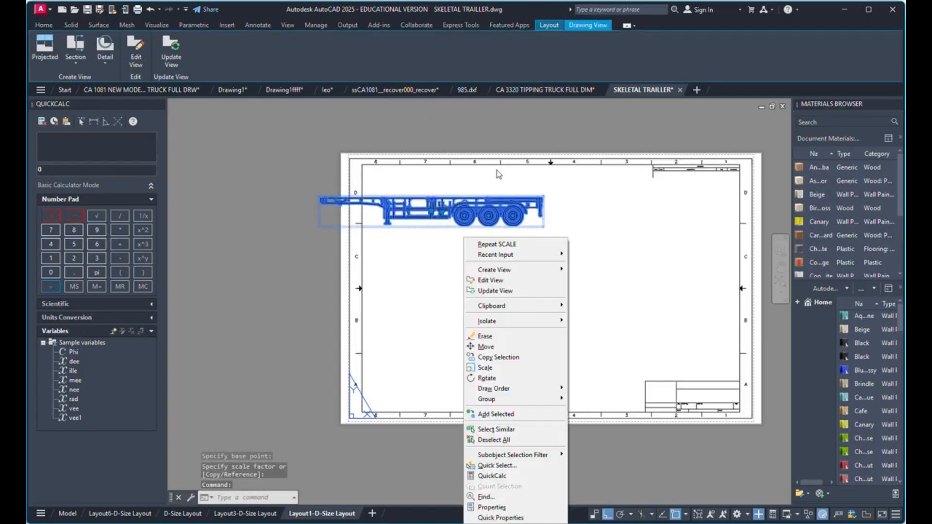
pyautogui.click(485, 347)
pyautogui.click(544, 243)
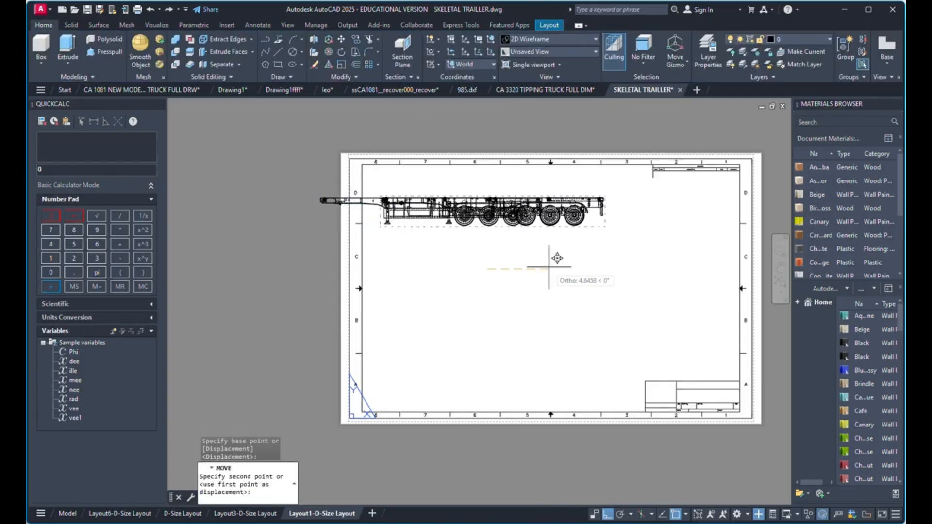
pyautogui.scroll(2, 534, 204)
pyautogui.scroll(2, 534, 206)
pyautogui.scroll(-4, 483, 203)
pyautogui.scroll(2, 486, 214)
pyautogui.click(487, 219)
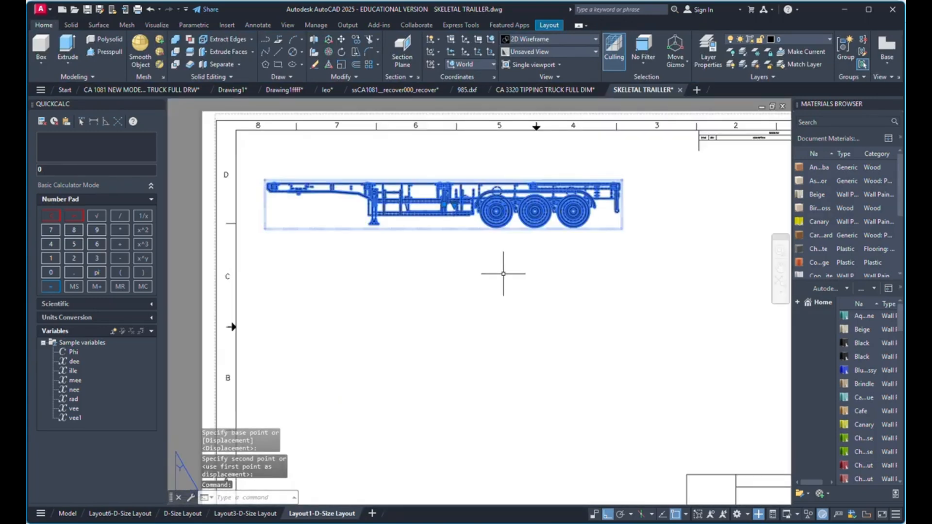
# Move the trailer's side view straight up, closer to the upper border of the sheet.
pyautogui.rightClick(503, 266)
pyautogui.click(527, 347)
pyautogui.click(557, 262)
pyautogui.click(557, 238)
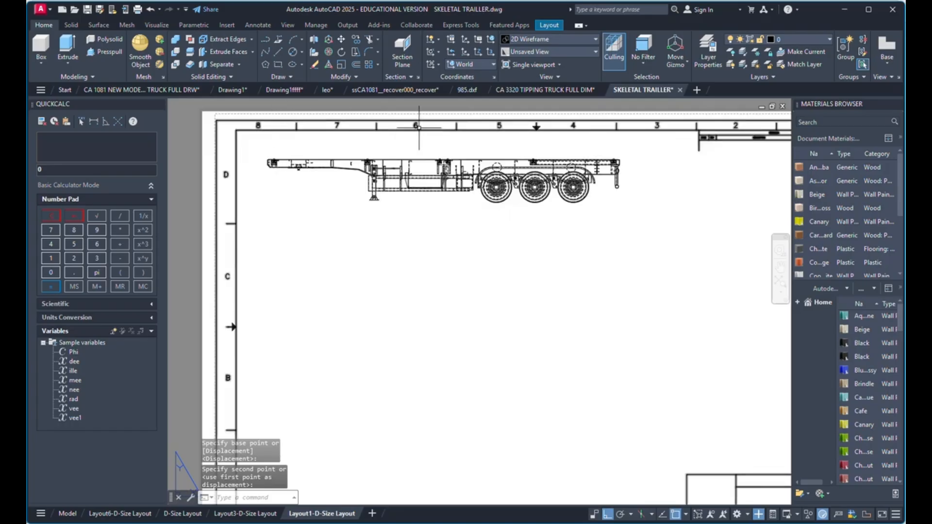
# Add a horizontal linear dimension above the side view across the trailer's overall length, from its front corner to its rear corner.
pyautogui.click(257, 24)
pyautogui.click(240, 65)
pyautogui.scroll(10, 258, 144)
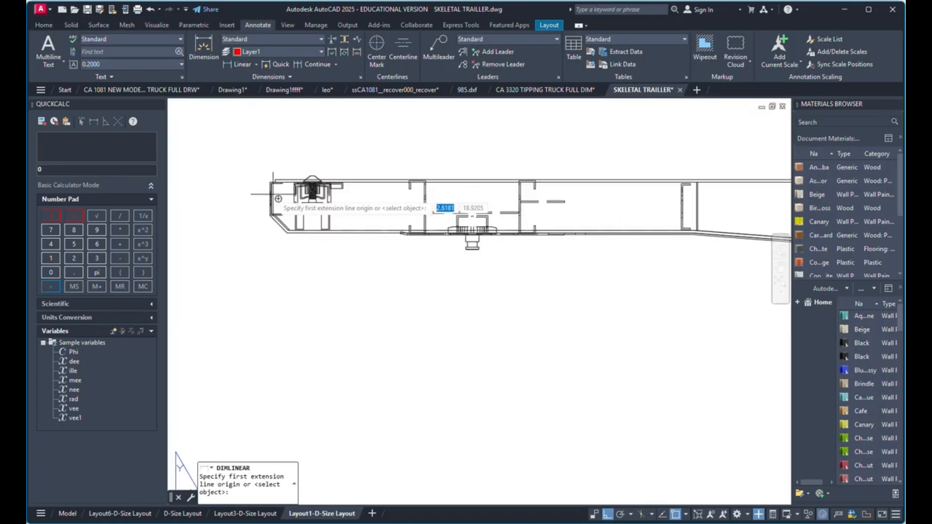
pyautogui.click(279, 166)
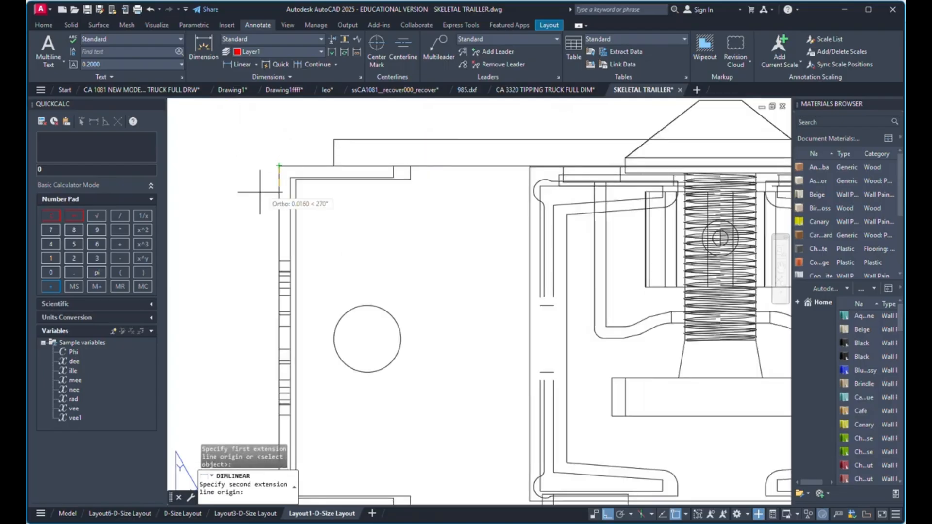
pyautogui.scroll(-8, 258, 196)
pyautogui.scroll(-2, 381, 179)
pyautogui.scroll(9, 665, 197)
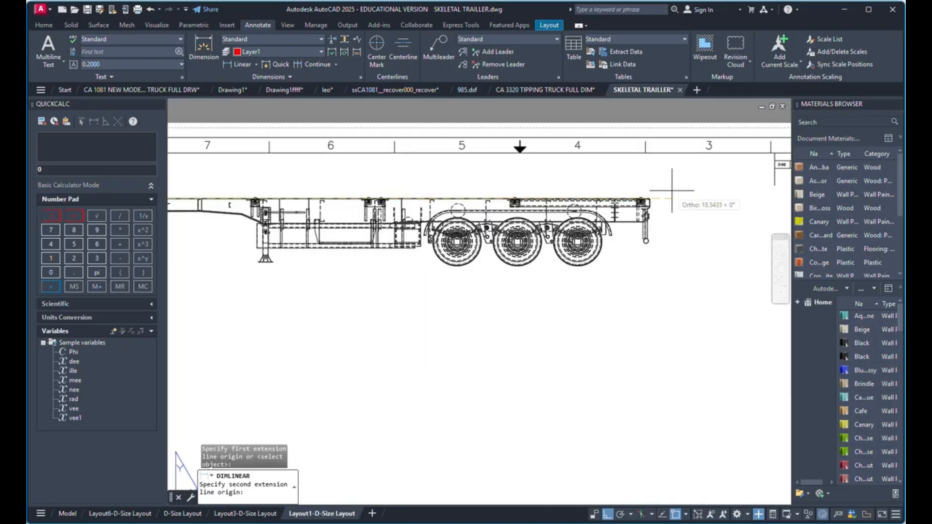
pyautogui.scroll(-3, 557, 220)
pyautogui.click(512, 215)
pyautogui.scroll(-7, 516, 214)
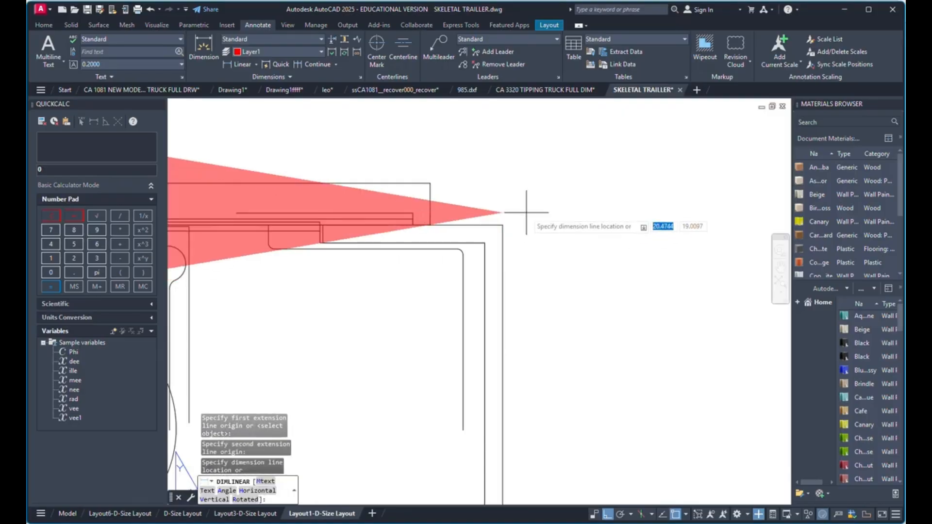
pyautogui.click(550, 191)
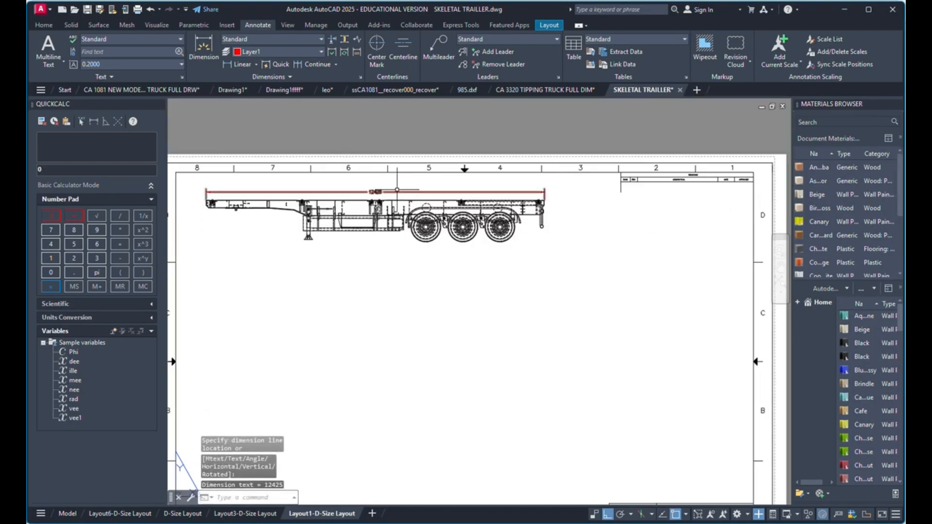
# Append the unit suffix mm to the text of the overall length dimension and leave text editing.
pyautogui.scroll(4, 385, 190)
pyautogui.doubleClick(360, 194)
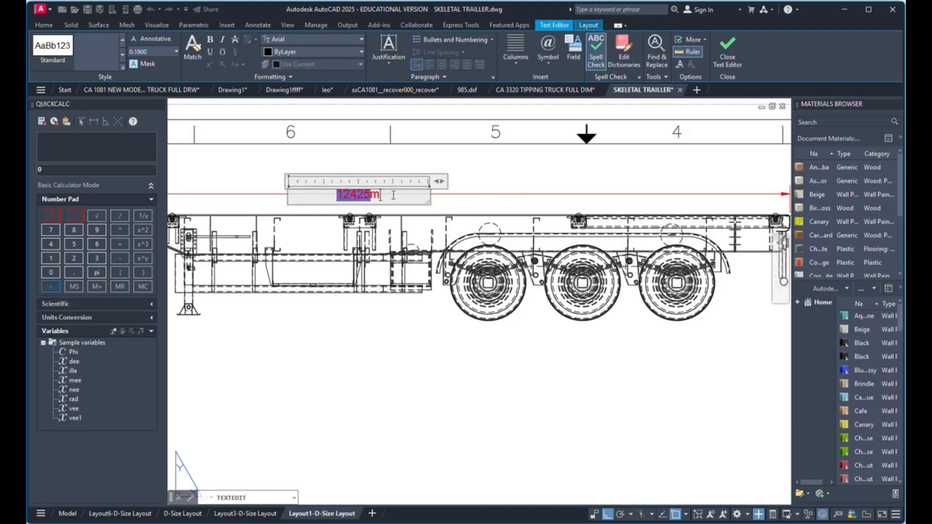
pyautogui.press('Return')
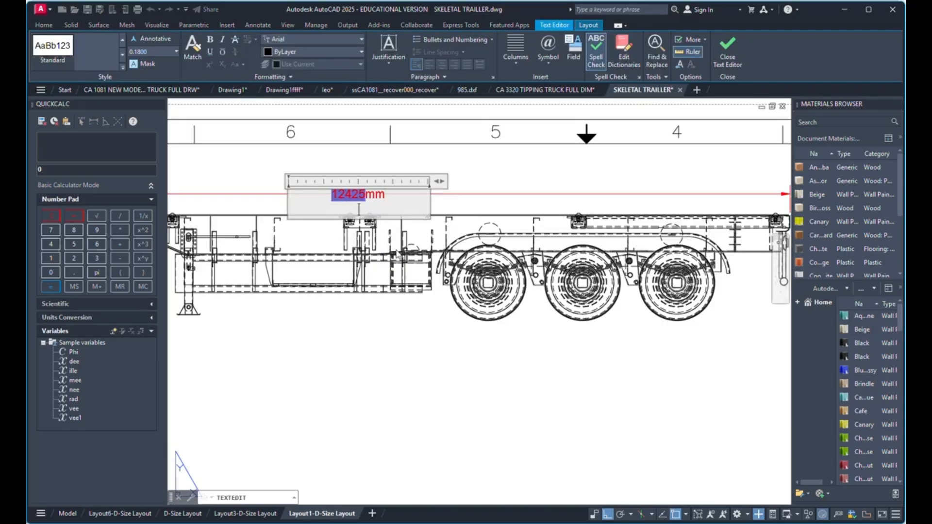
pyautogui.click(413, 342)
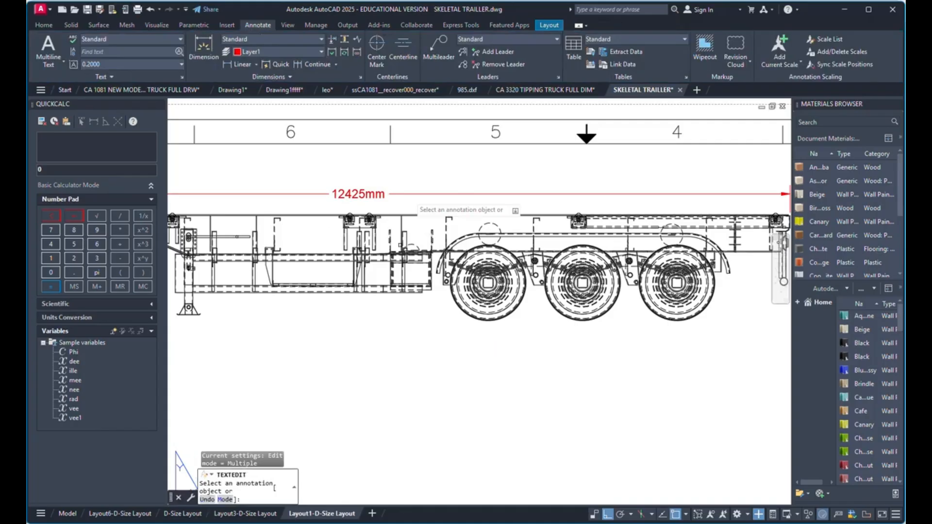
pyautogui.scroll(-4, 412, 192)
pyautogui.press('Escape')
# Project an end view of the trailer from the side view and place it to the right, beside the trailer's rear.
pyautogui.click(420, 212)
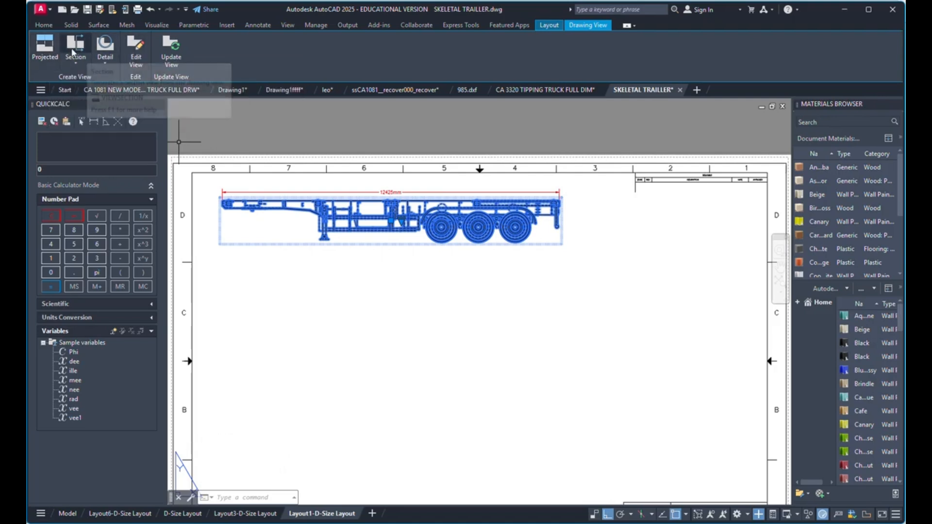
pyautogui.click(44, 46)
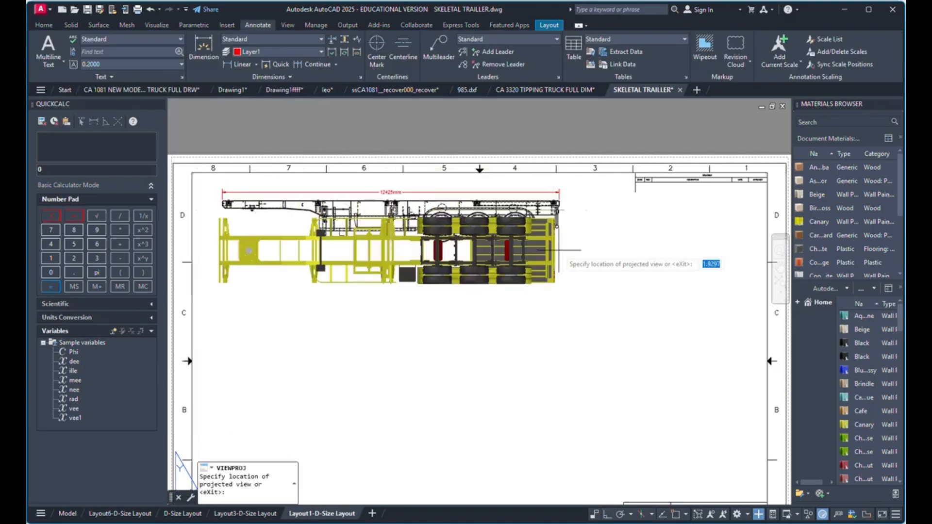
pyautogui.click(614, 236)
pyautogui.rightClick(638, 261)
pyautogui.click(653, 265)
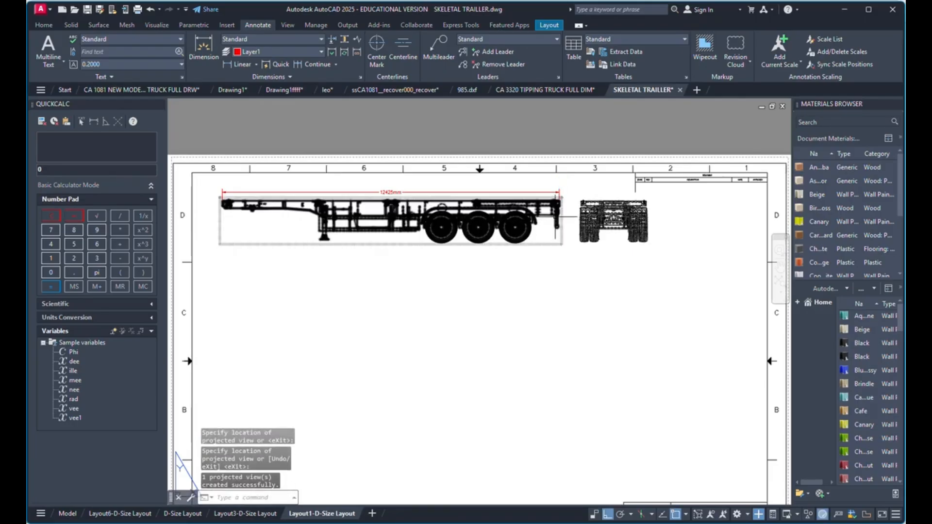
# Project a top view of the trailer from the side view and place it directly above the side view.
pyautogui.click(556, 219)
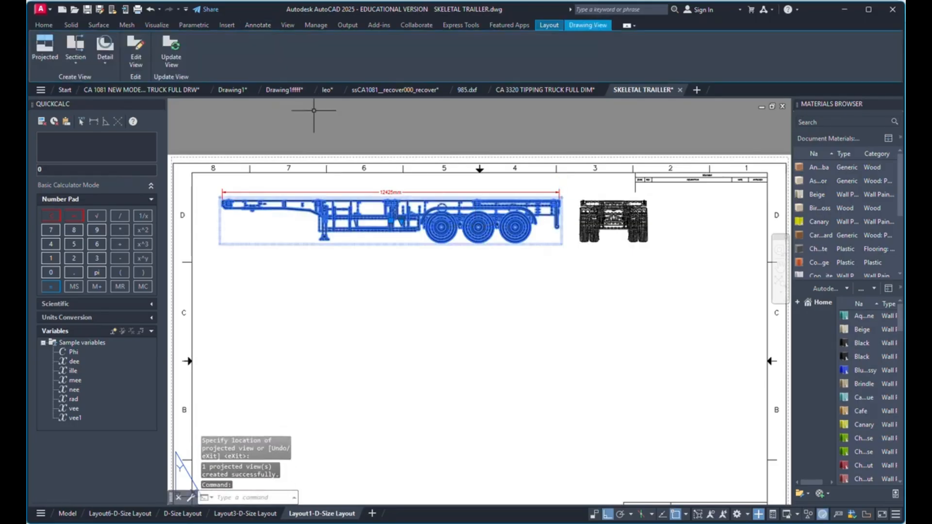
pyautogui.click(41, 50)
pyautogui.scroll(-2, 338, 221)
pyautogui.scroll(1, 355, 240)
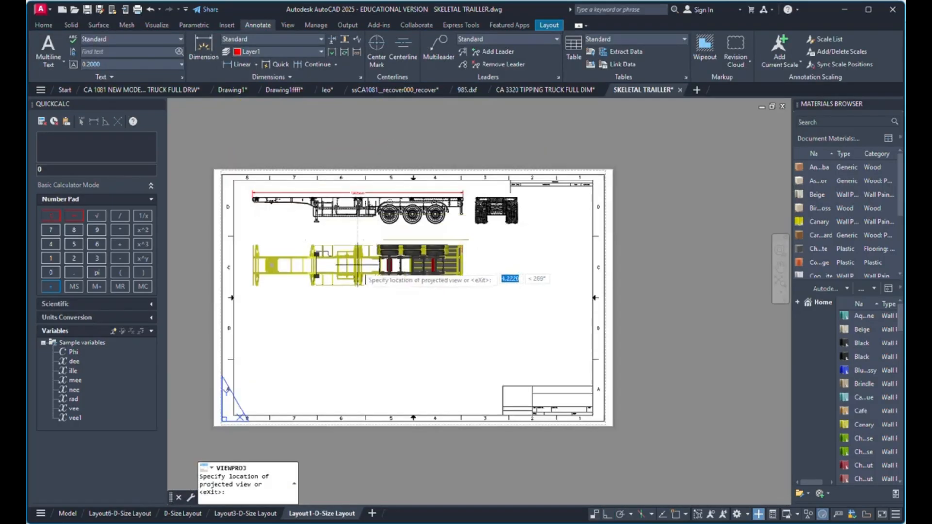
pyautogui.scroll(4, 378, 255)
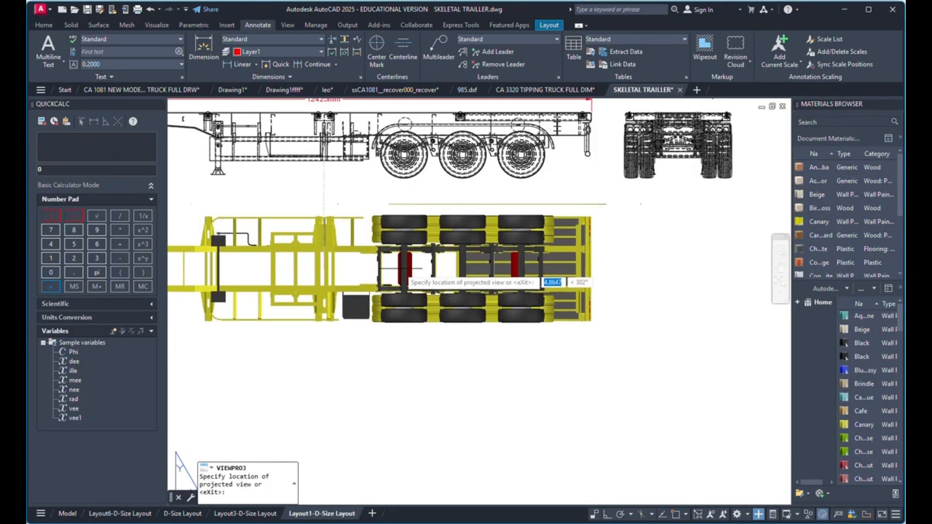
pyautogui.scroll(-5, 405, 267)
pyautogui.scroll(7, 410, 211)
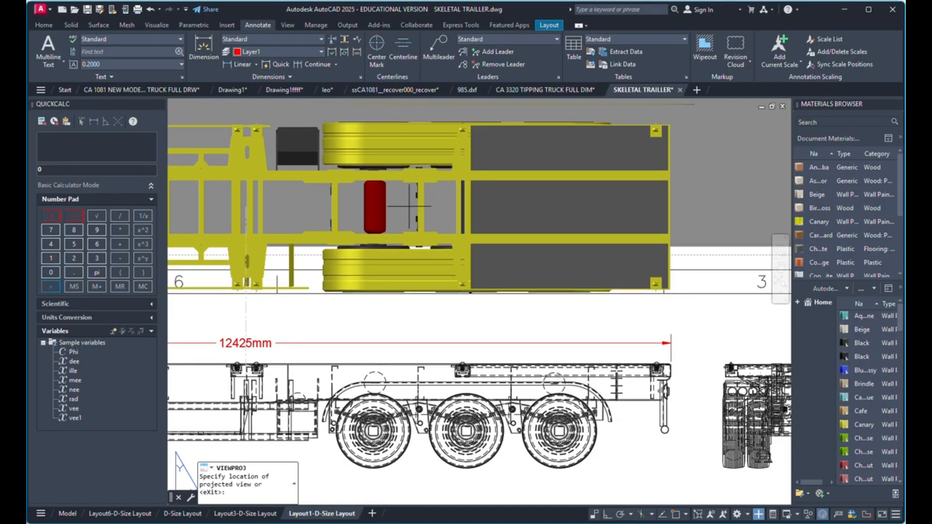
pyautogui.click(409, 206)
pyautogui.rightClick(449, 187)
pyautogui.click(480, 191)
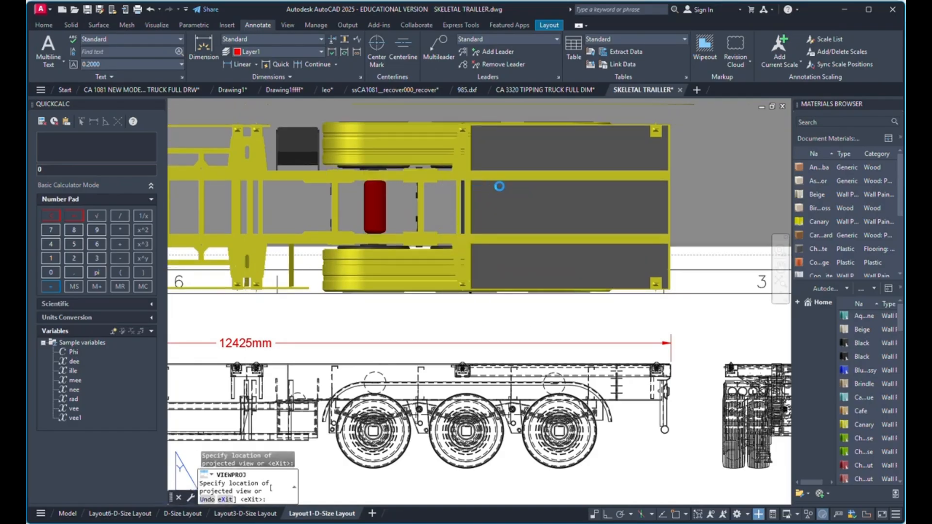
# Move the projected top view straight down so that it sits directly below the side view on the sheet.
pyautogui.scroll(-2, 496, 183)
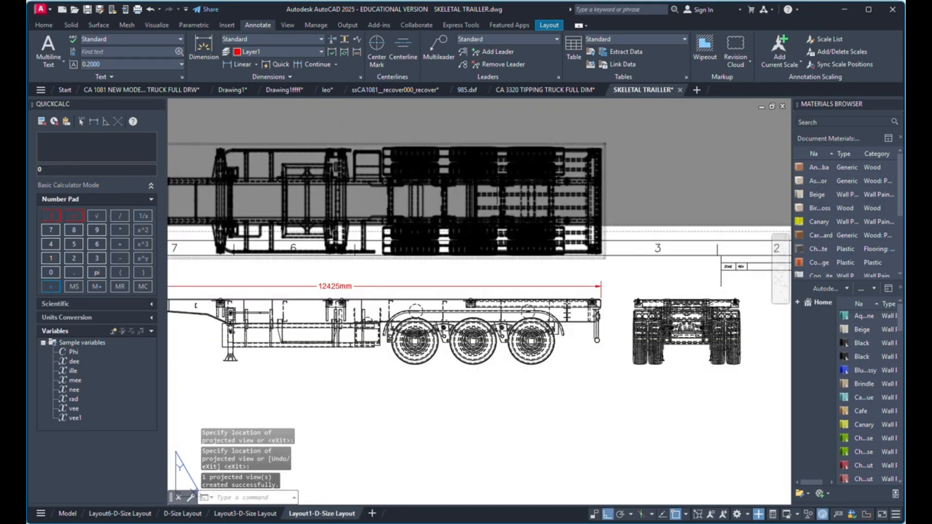
pyautogui.click(478, 151)
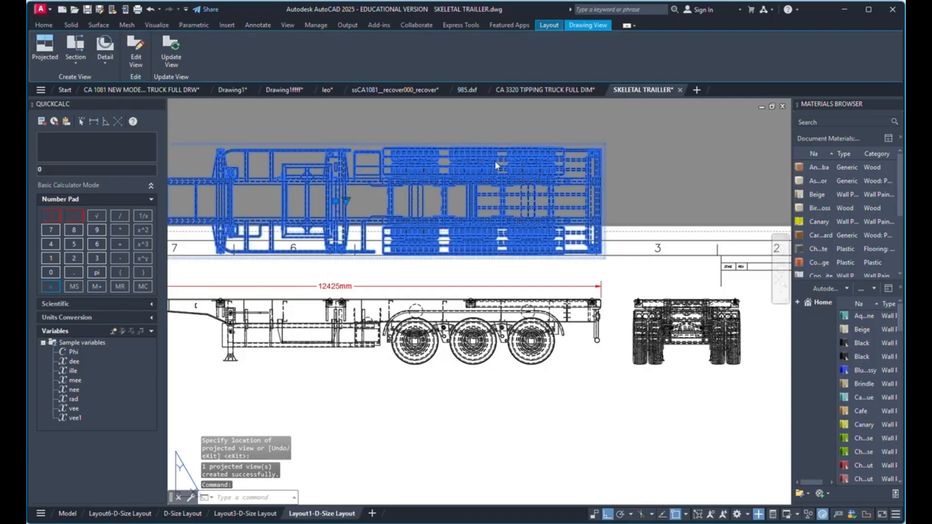
pyautogui.rightClick(474, 147)
pyautogui.click(517, 270)
pyautogui.click(601, 160)
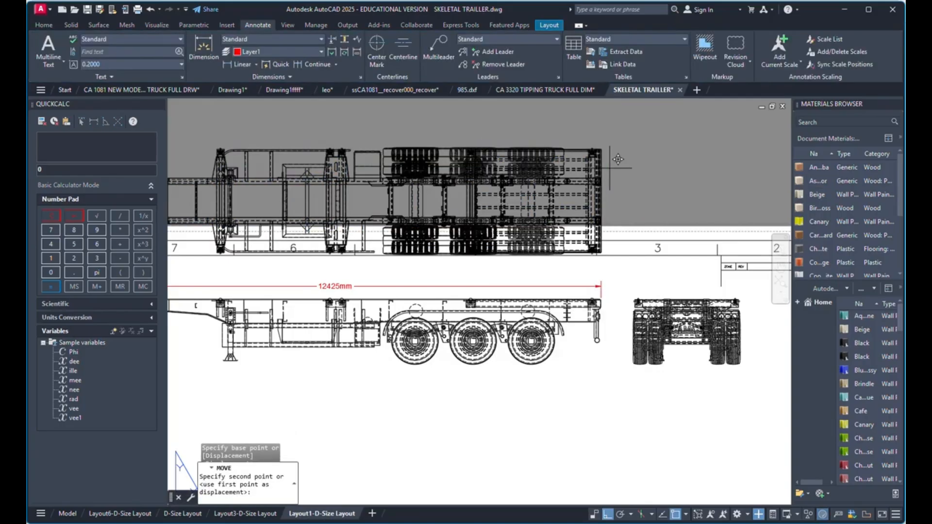
pyautogui.scroll(-3, 609, 133)
pyautogui.scroll(5, 615, 235)
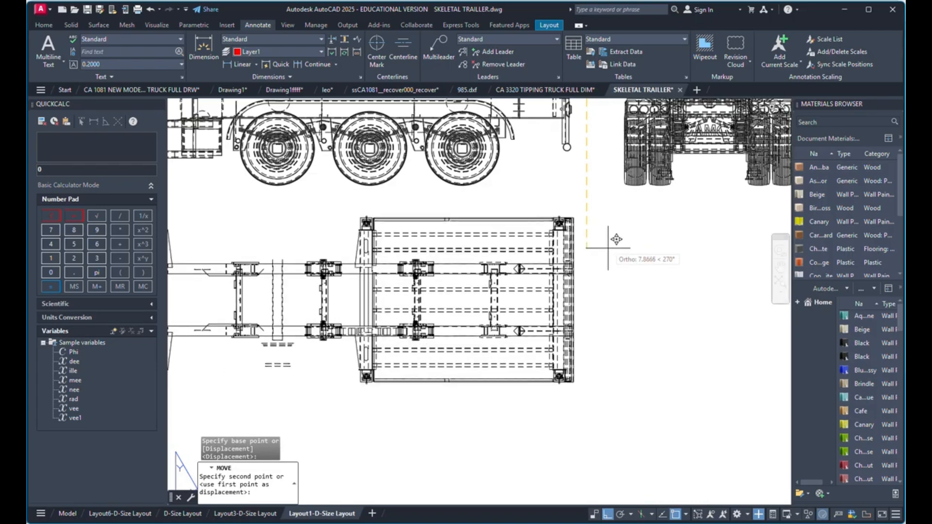
pyautogui.click(603, 242)
# Project an isometric view of the trailer from the side view and place it above the sheet's upper-left corner.
pyautogui.scroll(-6, 603, 241)
pyautogui.scroll(3, 619, 187)
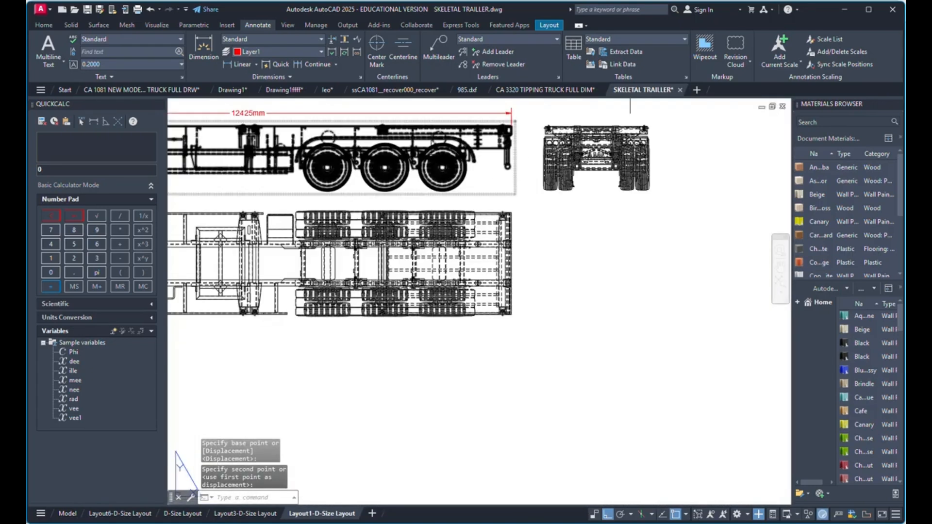
pyautogui.click(573, 179)
pyautogui.scroll(-3, 573, 228)
pyautogui.click(50, 48)
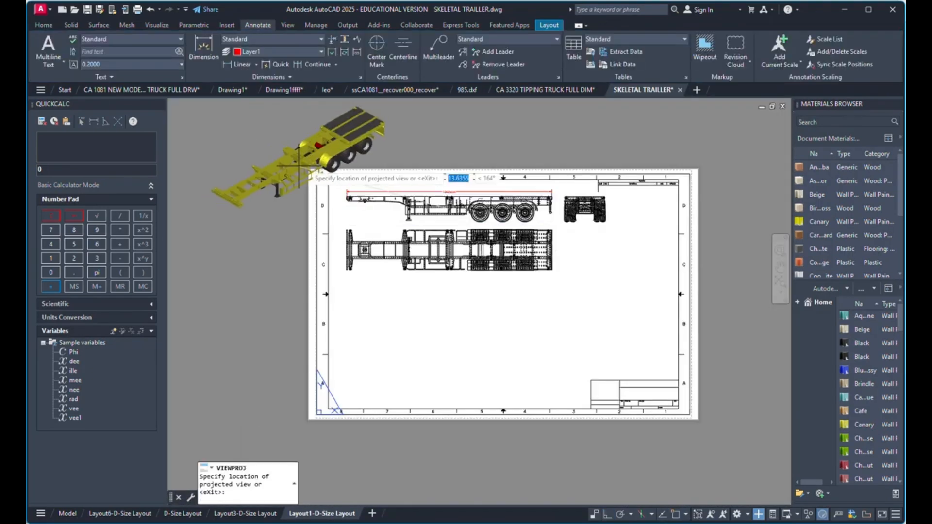
pyautogui.rightClick(401, 138)
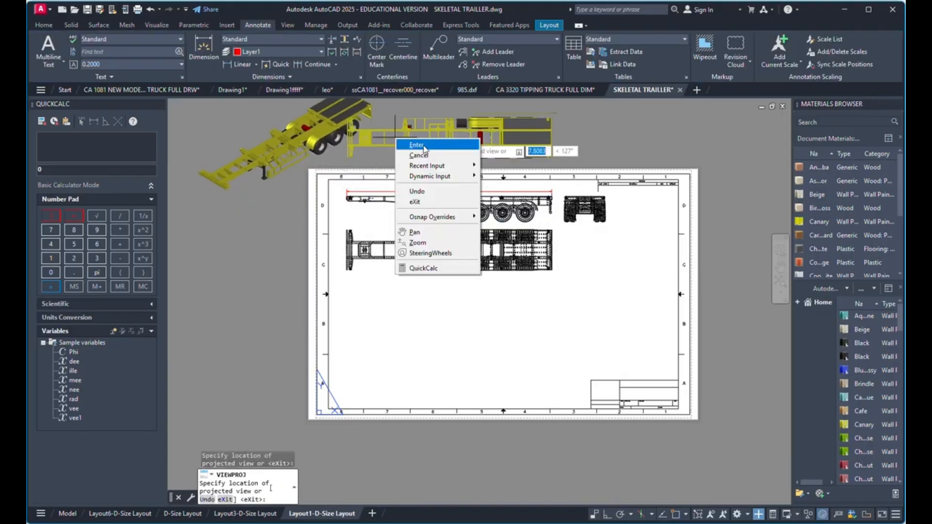
pyautogui.click(422, 144)
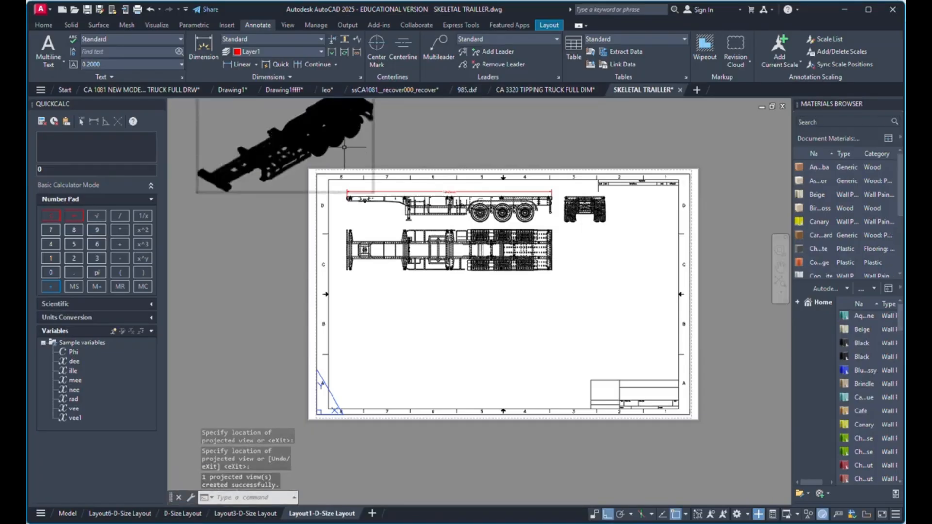
# Move the isometric view onto the sheet below the top view, with Ortho turned off.
pyautogui.click(311, 130)
pyautogui.rightClick(404, 135)
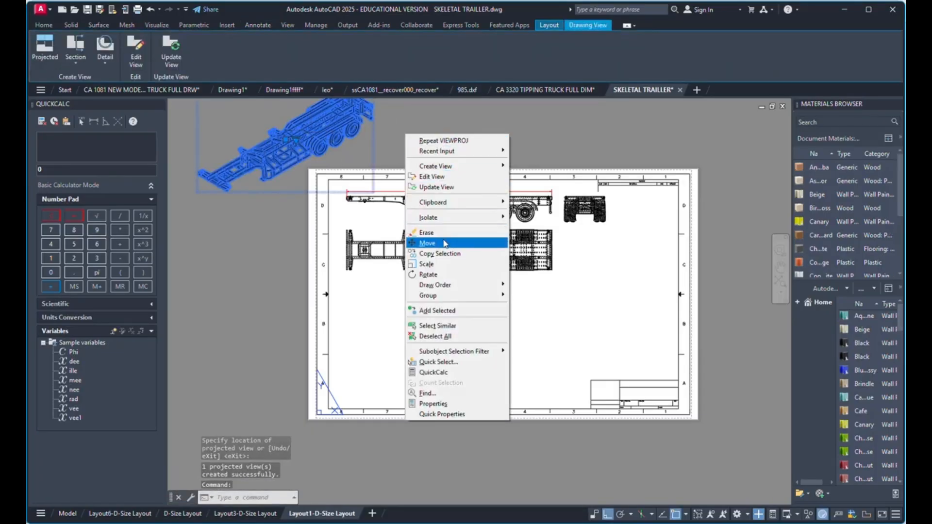
pyautogui.click(427, 242)
pyautogui.click(383, 130)
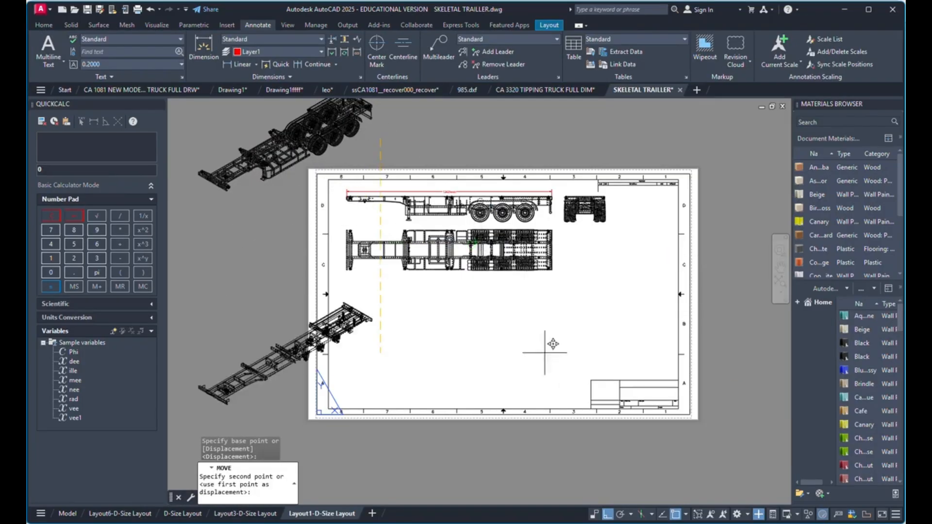
pyautogui.click(607, 514)
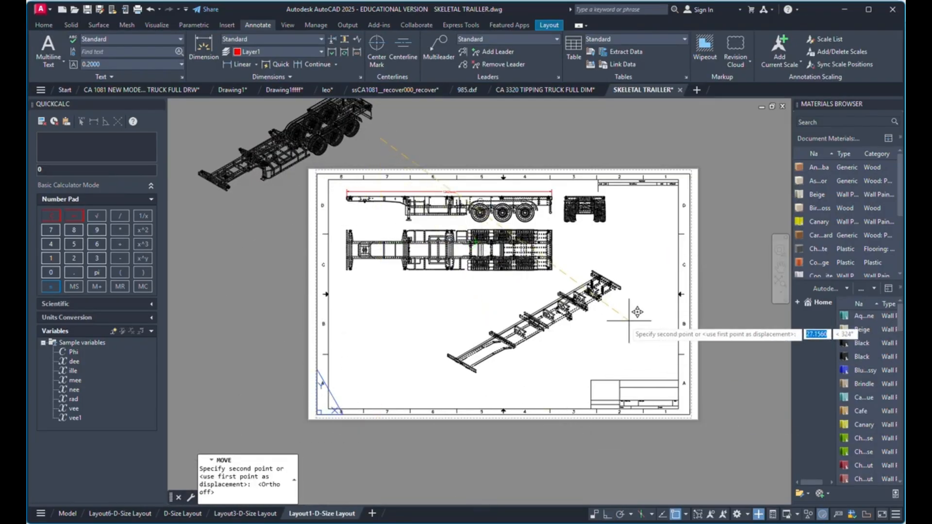
pyautogui.click(548, 333)
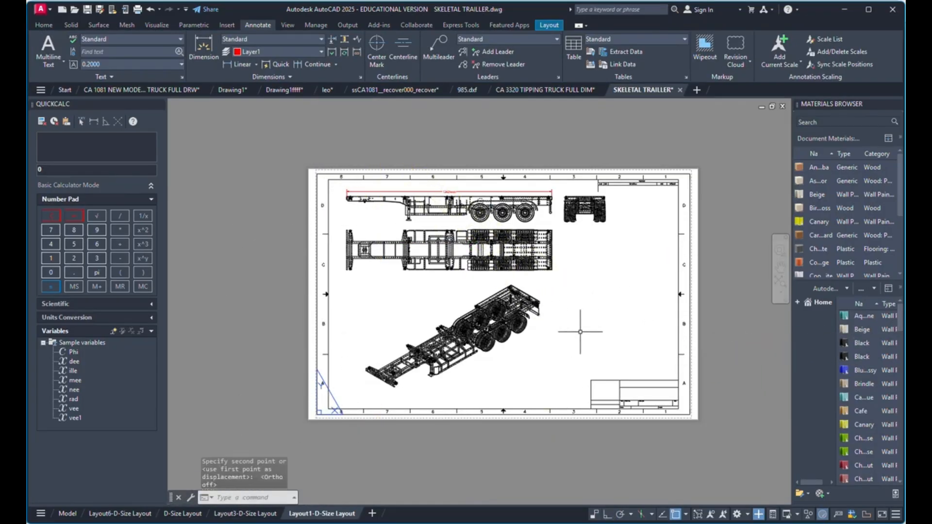
# Change the isometric view's display style to Shaded with visible lines and leave view editing.
pyautogui.scroll(5, 514, 370)
pyautogui.doubleClick(451, 302)
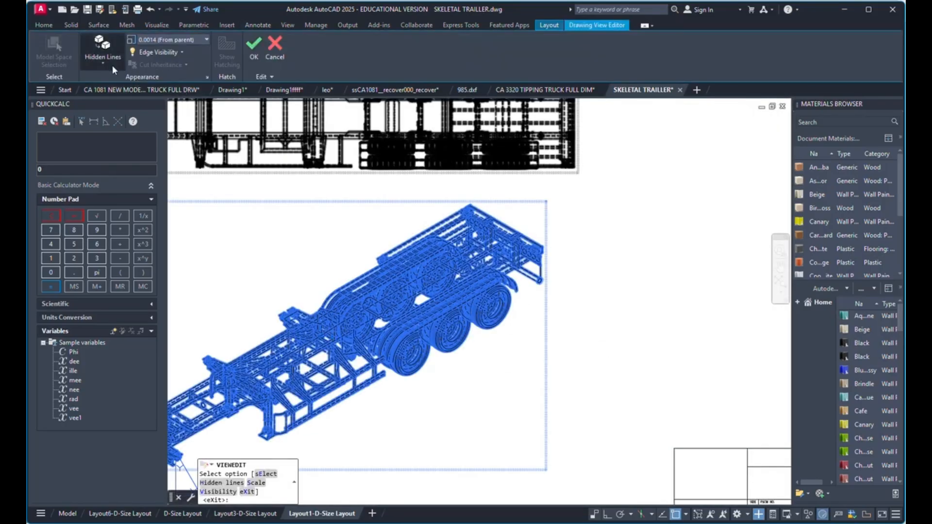
pyautogui.click(112, 69)
pyautogui.click(139, 143)
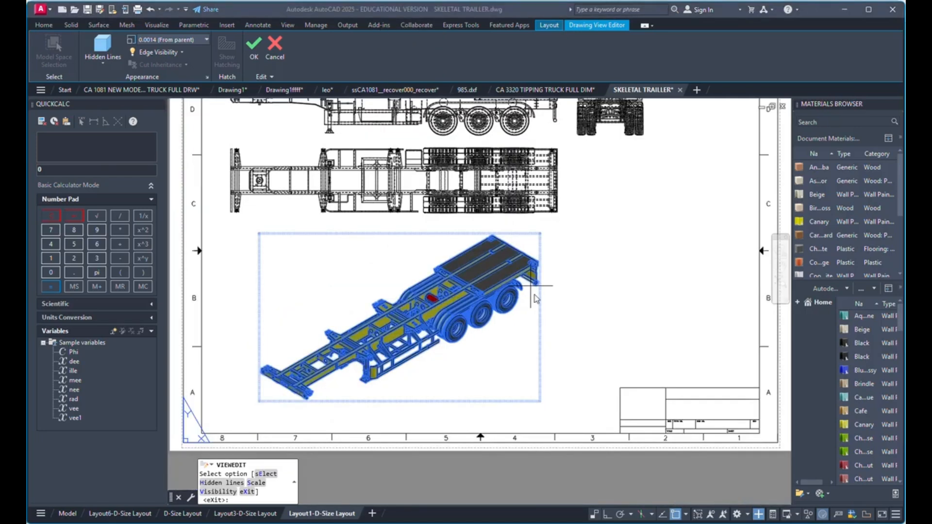
pyautogui.click(583, 302)
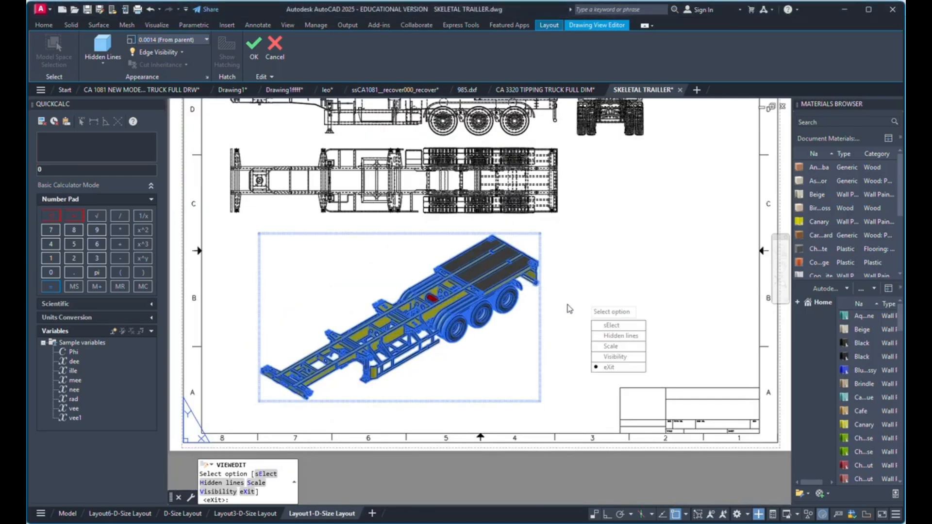
pyautogui.press('Escape')
pyautogui.press('Escape')
# Shift the shaded isometric view slightly toward the sheet's left border, keeping it below the top view.
pyautogui.scroll(4, 444, 303)
pyautogui.scroll(-8, 465, 309)
pyautogui.scroll(4, 526, 272)
pyautogui.click(527, 291)
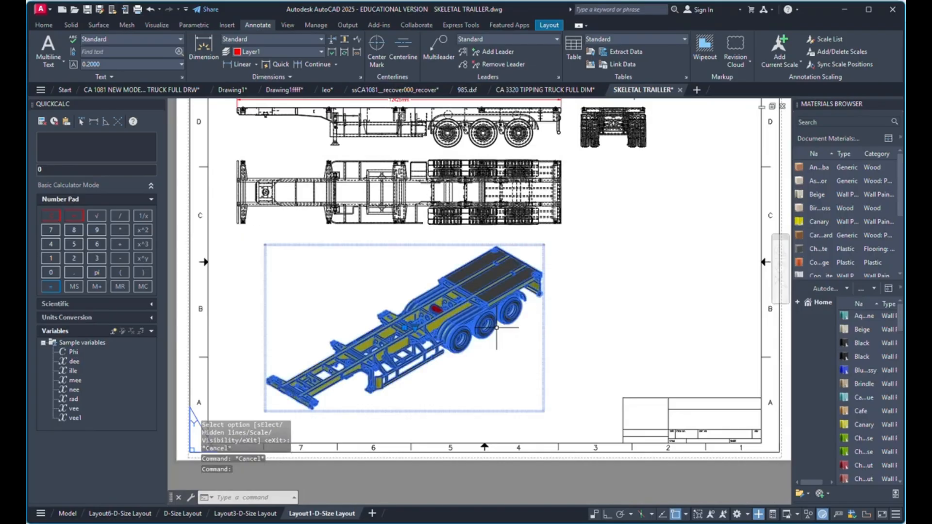
pyautogui.rightClick(588, 264)
pyautogui.click(609, 347)
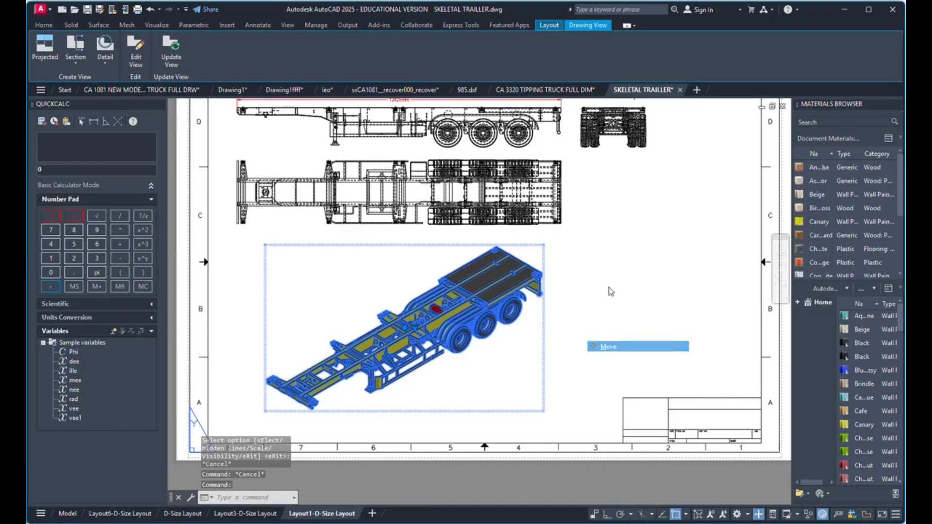
pyautogui.click(608, 279)
pyautogui.click(585, 275)
pyautogui.scroll(-2, 320, 330)
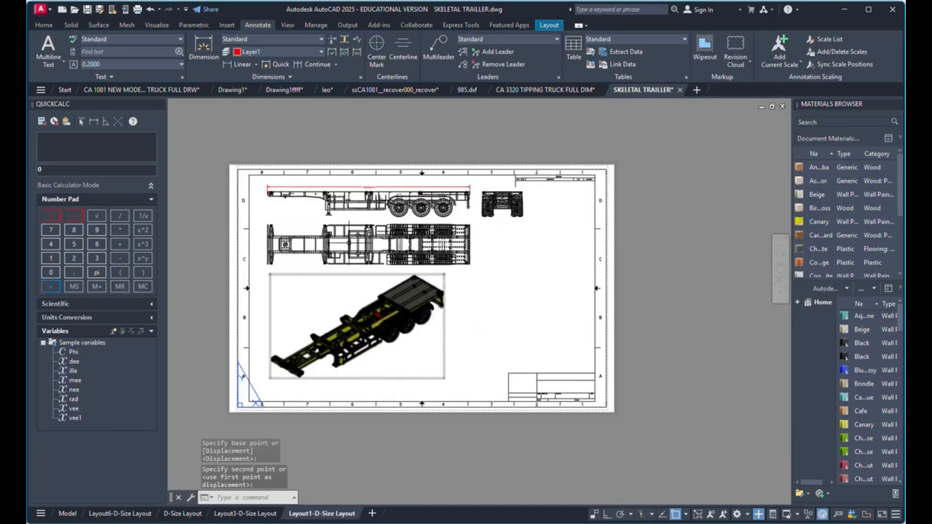
# Change the side view's display style to Shaded with visible and hidden lines and leave view editing.
pyautogui.scroll(2, 376, 200)
pyautogui.click(385, 187)
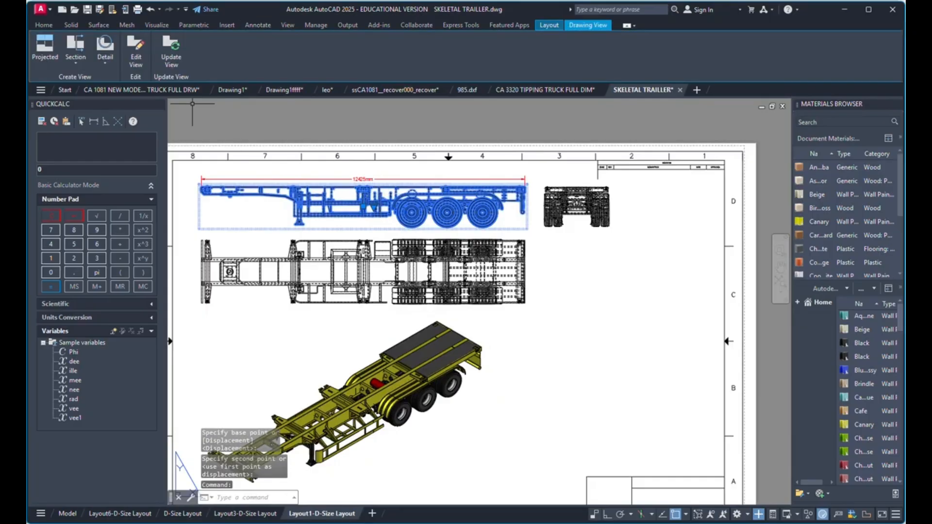
pyautogui.click(135, 58)
pyautogui.click(95, 64)
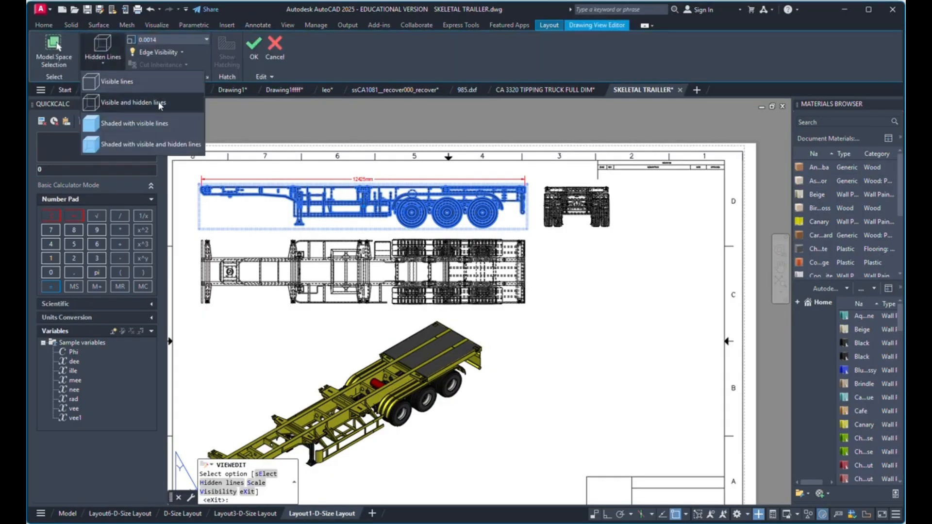
pyautogui.click(110, 127)
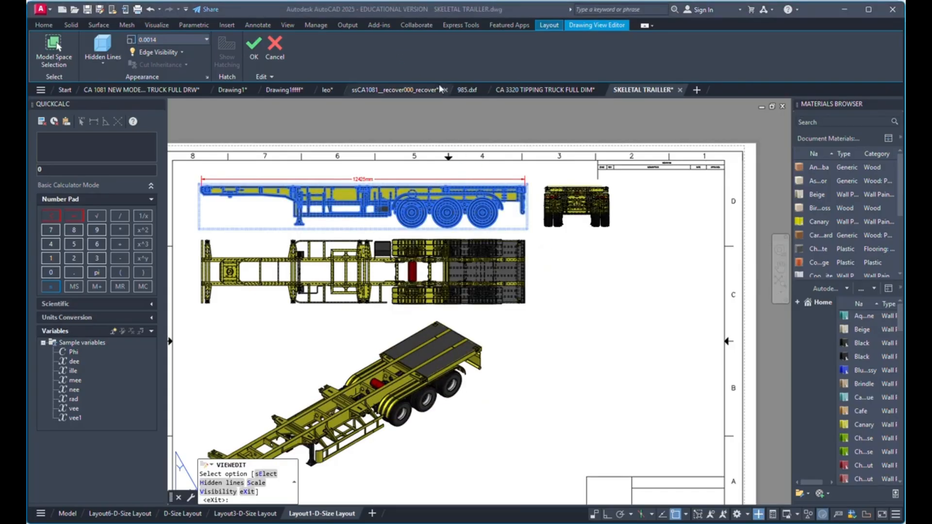
pyautogui.rightClick(613, 343)
pyautogui.press('Escape')
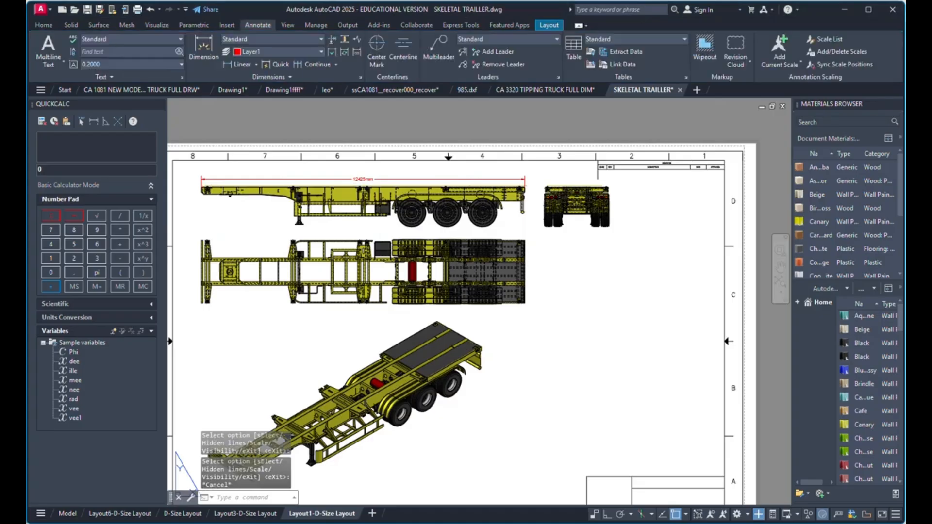
# Project the opposite side view of the trailer from the end view and place it to the right of the end view.
pyautogui.click(422, 206)
pyautogui.press('Escape')
pyautogui.click(571, 213)
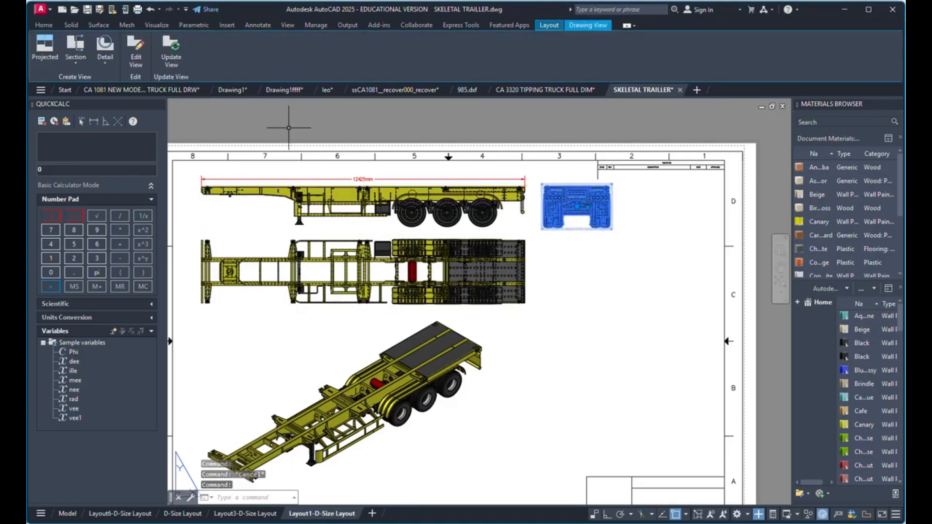
pyautogui.click(43, 46)
pyautogui.scroll(-2, 292, 167)
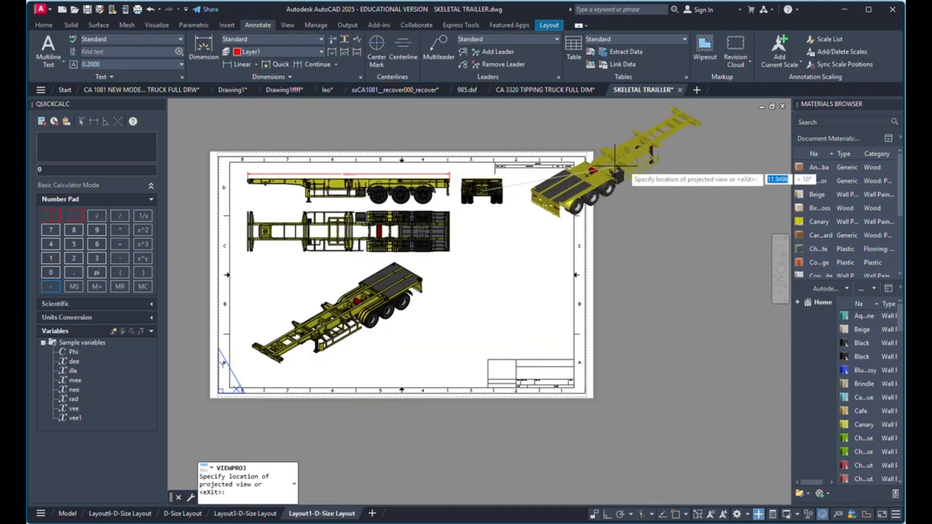
pyautogui.click(610, 193)
pyautogui.rightClick(638, 121)
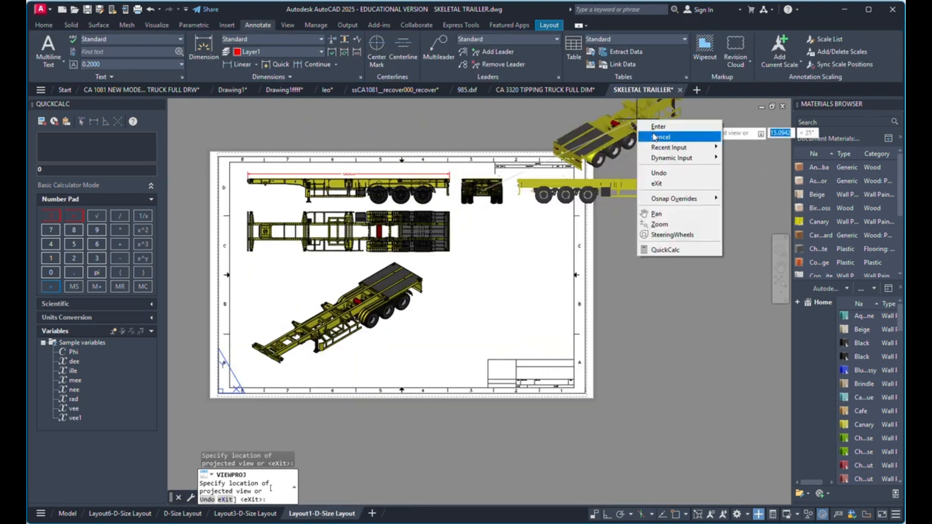
pyautogui.click(658, 127)
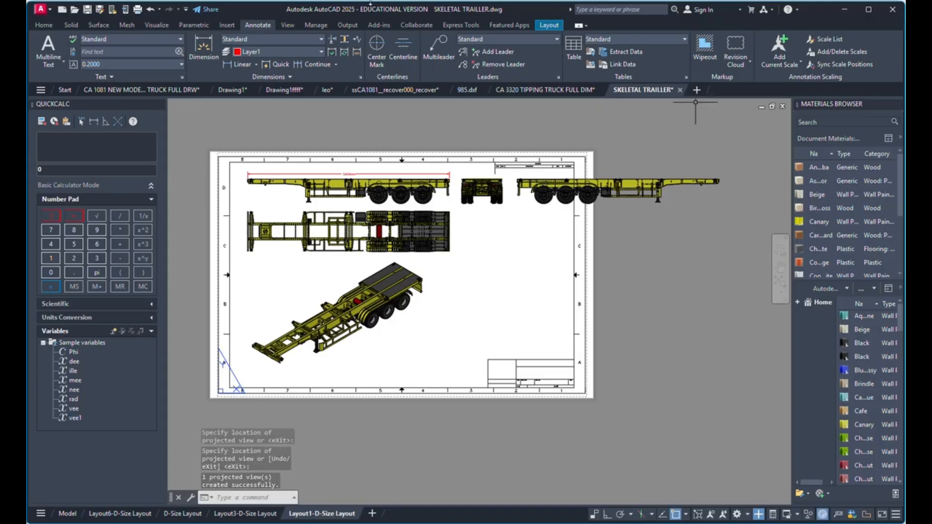
# Project a rear isometric view from the opposite side view and place it above the sheet.
pyautogui.click(626, 191)
pyautogui.scroll(-2, 387, 169)
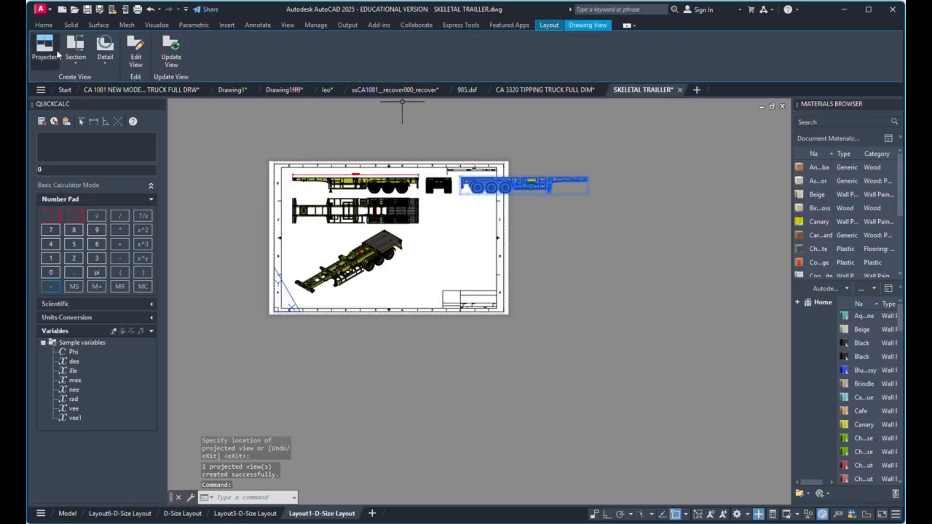
pyautogui.click(35, 54)
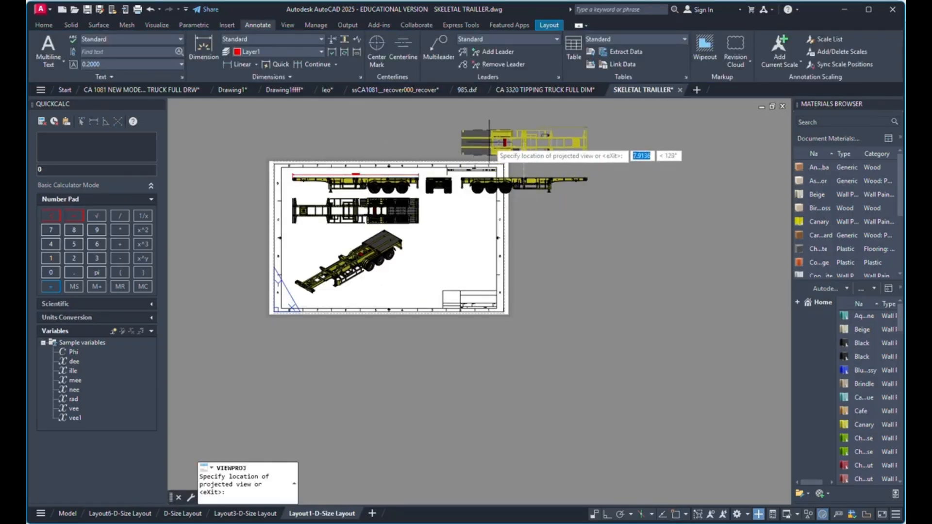
pyautogui.click(416, 129)
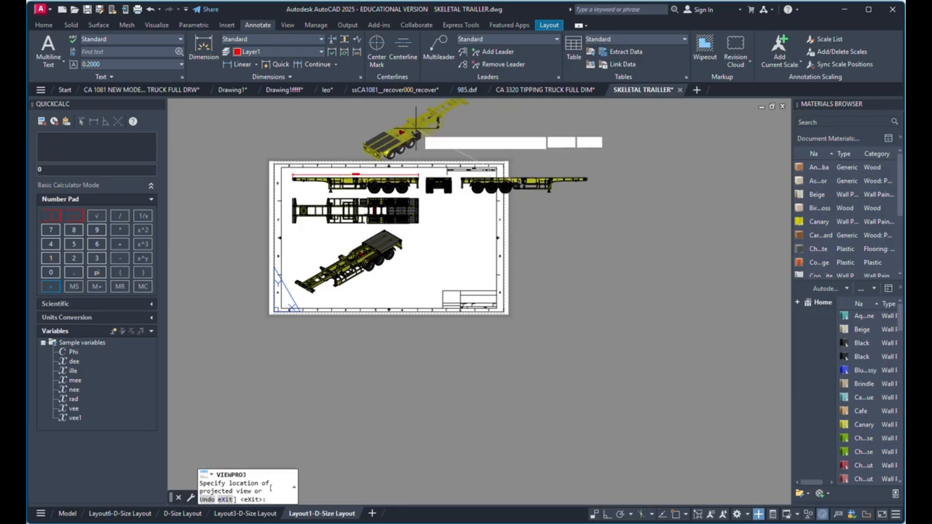
pyautogui.rightClick(494, 136)
pyautogui.click(514, 140)
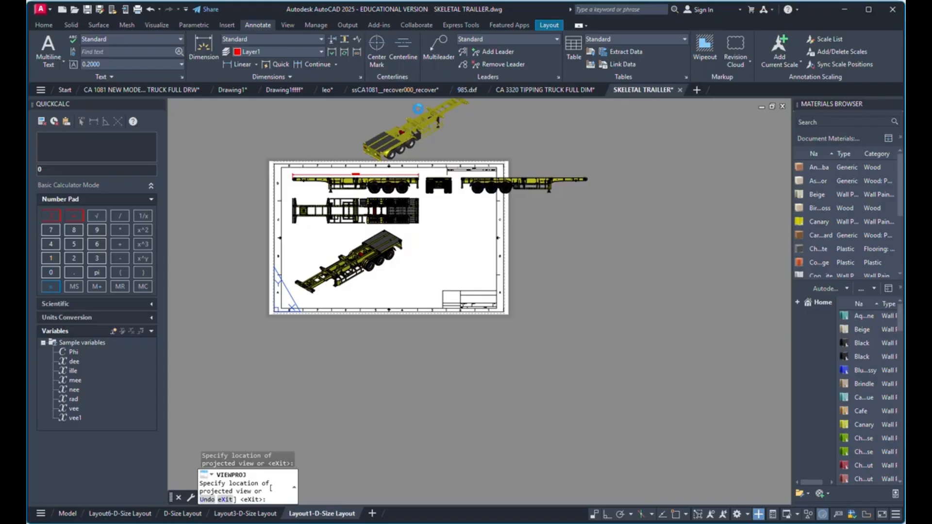
# Move the rear isometric view onto the sheet beside the first isometric view, above the title block.
pyautogui.click(376, 119)
pyautogui.rightClick(519, 164)
pyautogui.click(548, 273)
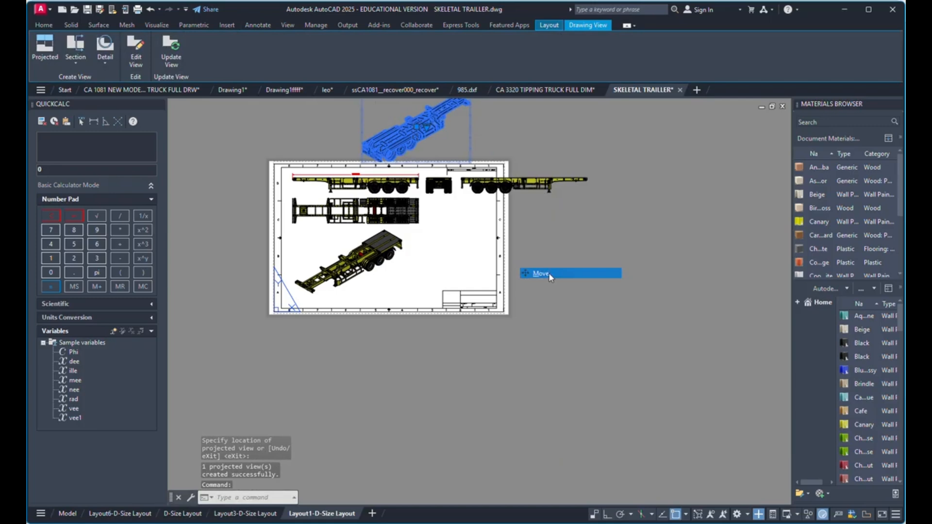
pyautogui.click(541, 119)
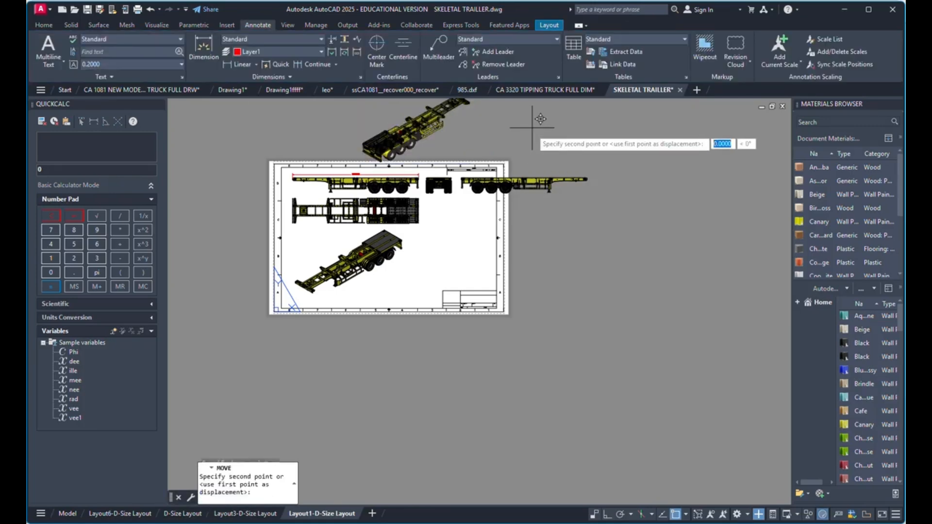
pyautogui.click(555, 245)
# Change the rear isometric view's display style to Shaded with visible lines.
pyautogui.scroll(4, 444, 243)
pyautogui.click(444, 243)
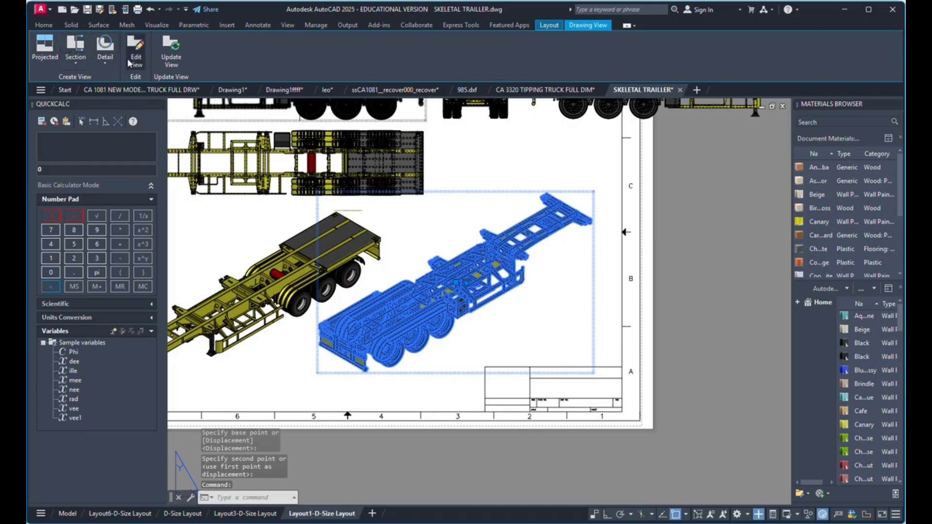
pyautogui.click(100, 63)
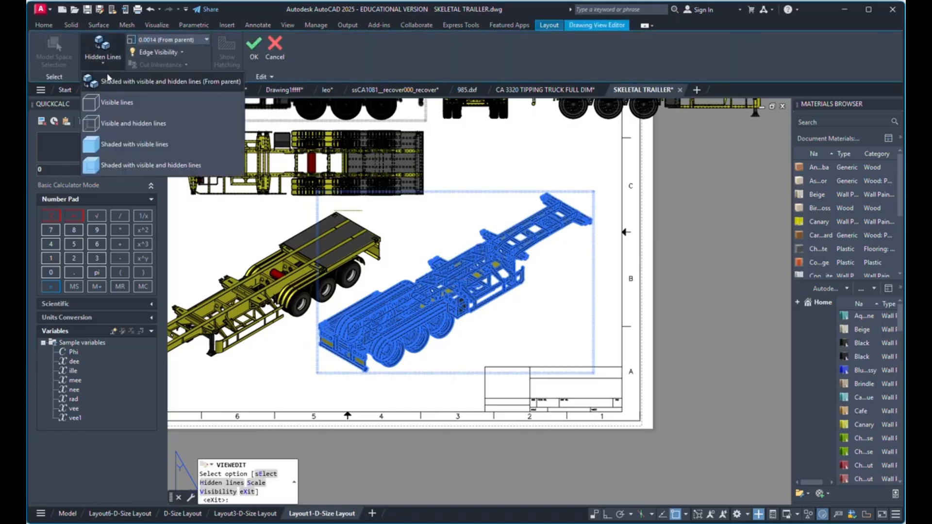
pyautogui.click(104, 165)
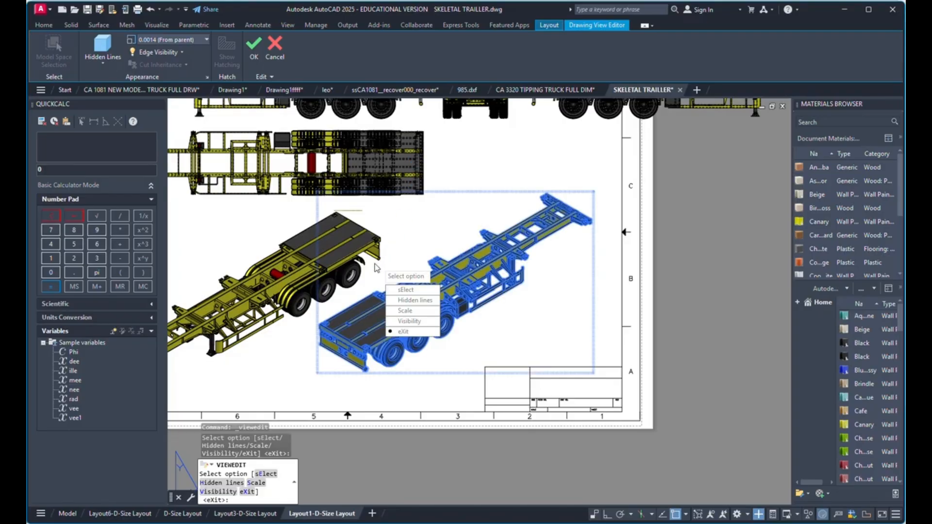
# Leave the view editing and delete the projected opposite side view lying outside the sheet.
pyautogui.press('Escape')
pyautogui.scroll(-4, 451, 302)
pyautogui.scroll(2, 550, 213)
pyautogui.click(553, 210)
pyautogui.click(557, 210)
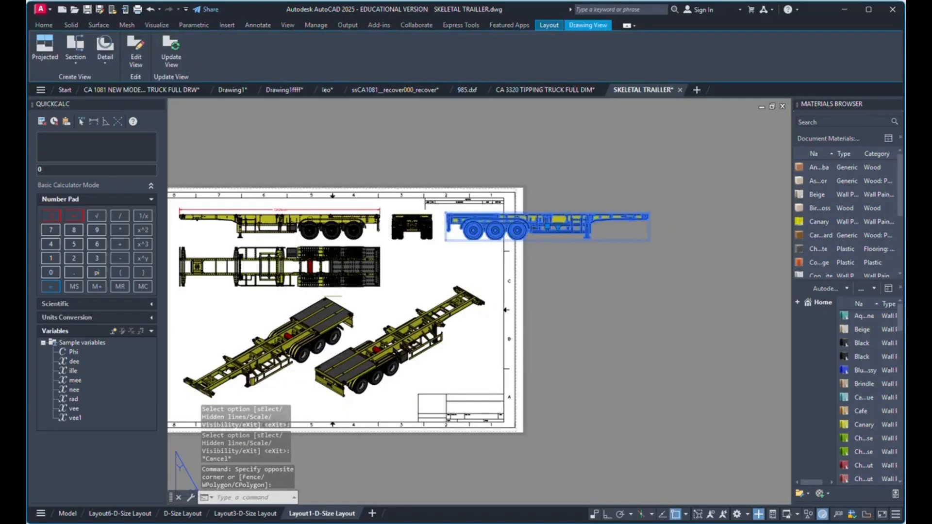
pyautogui.press('Delete')
pyautogui.scroll(2, 362, 341)
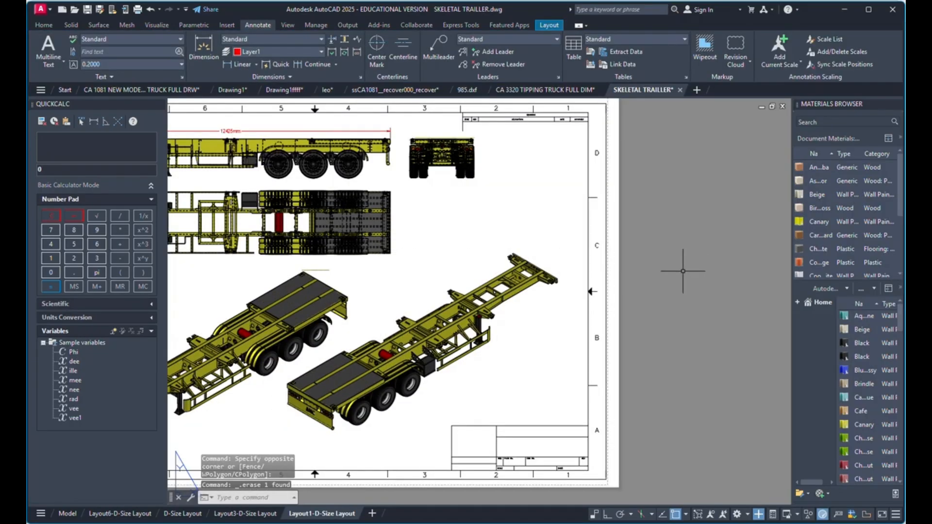
# Move the trailer's end view slightly farther from the side view, keeping it in the sheet's upper area.
pyautogui.scroll(-2, 667, 273)
pyautogui.scroll(2, 441, 216)
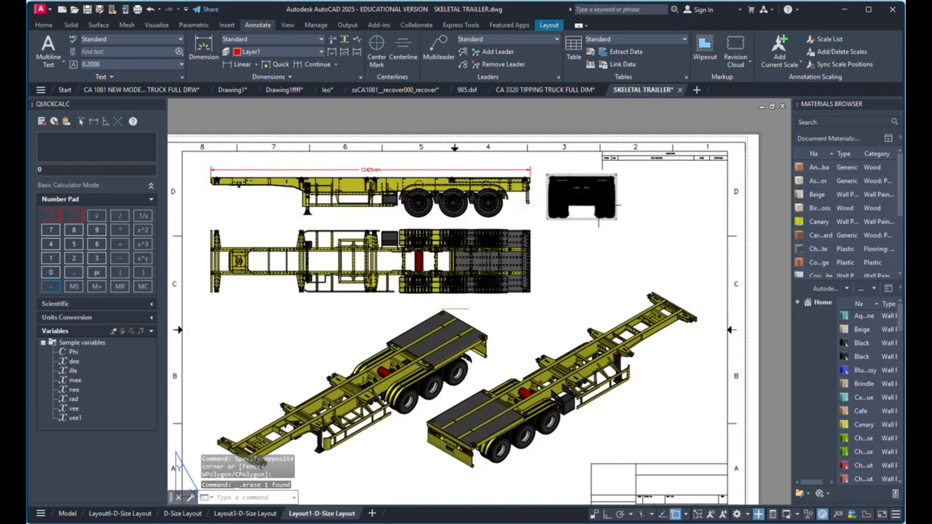
pyautogui.click(581, 196)
pyautogui.rightClick(618, 238)
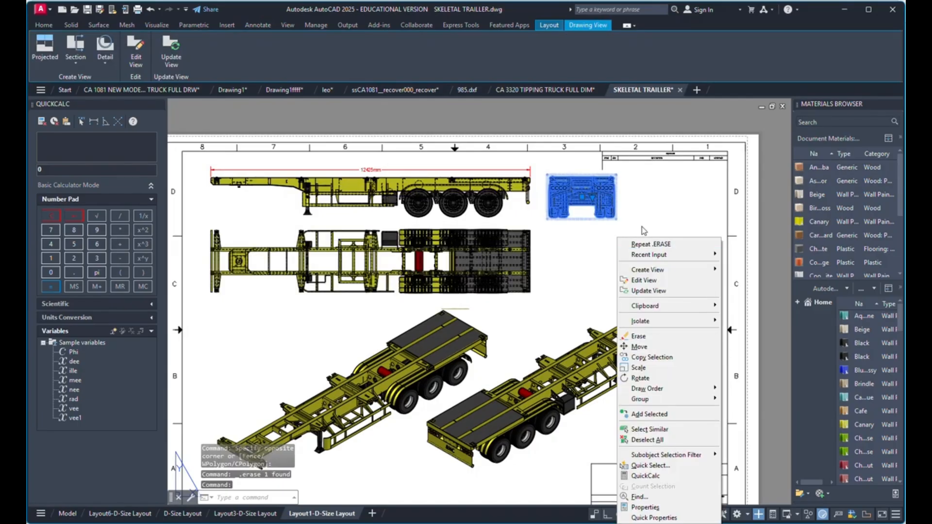
pyautogui.click(638, 346)
pyautogui.click(631, 250)
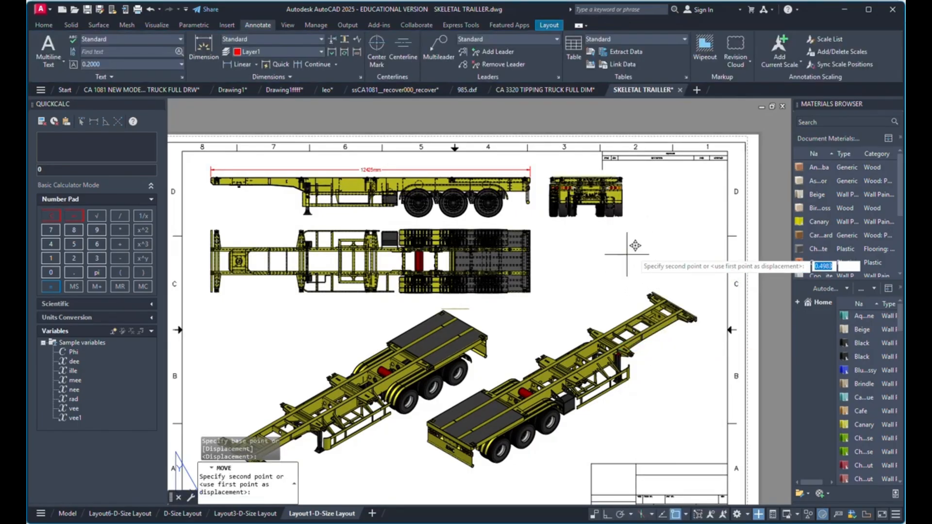
pyautogui.scroll(-2, 552, 193)
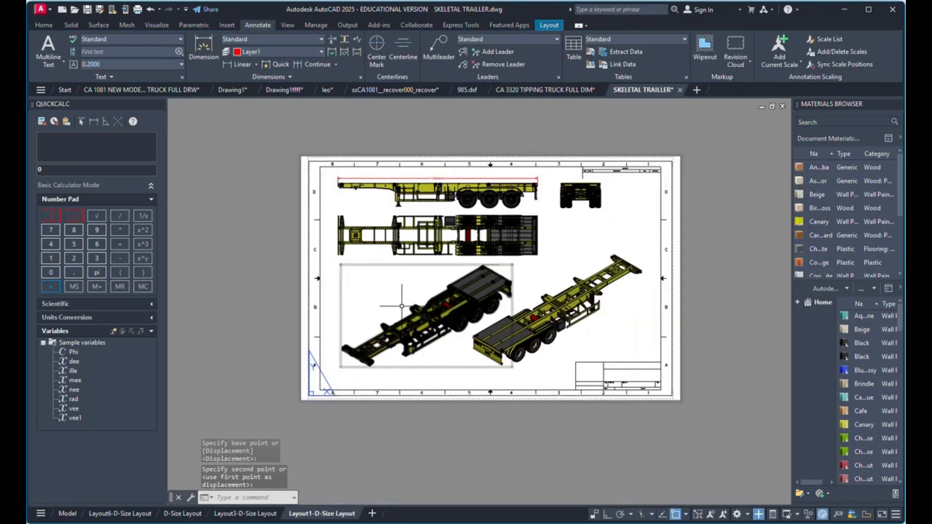
# Switch to model space and set the trailer model's visual style to Realistic.
pyautogui.click(67, 514)
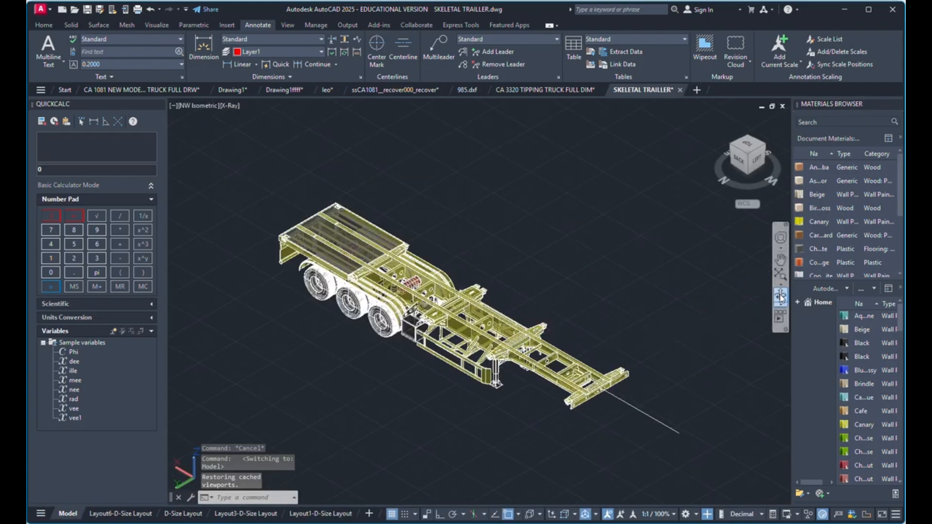
pyautogui.click(41, 25)
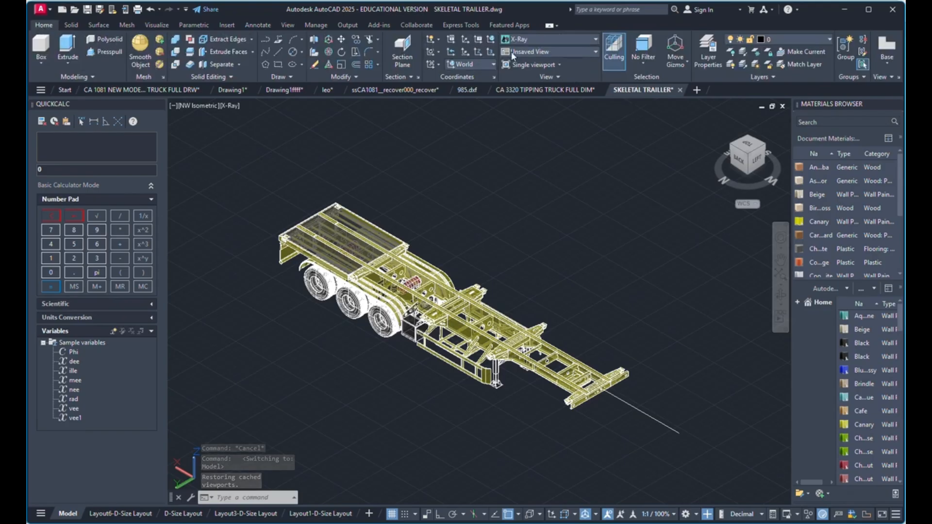
pyautogui.click(535, 41)
pyautogui.click(650, 66)
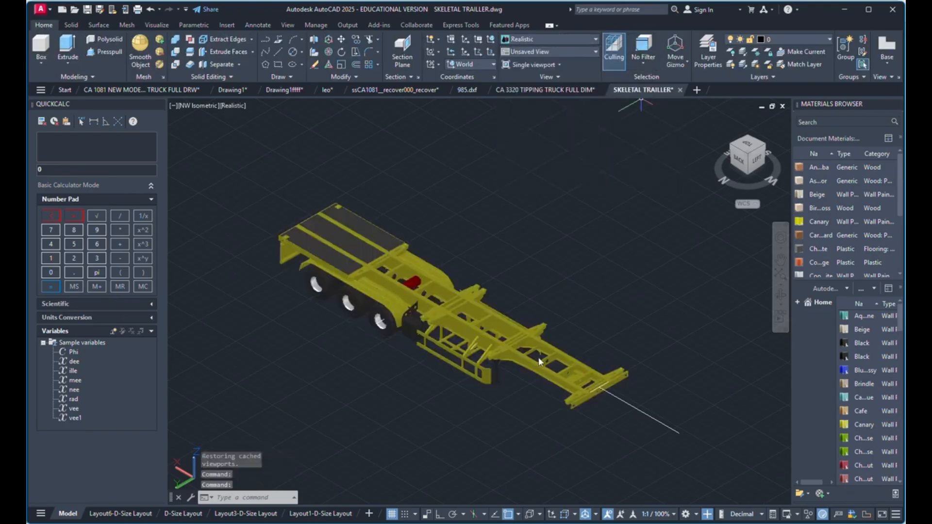
# Examine the 3D trailer up close, orbiting around the landing legs, side guards and front chassis crossmembers.
pyautogui.scroll(8, 524, 358)
pyautogui.click(781, 294)
pyautogui.moveTo(777, 299); pyautogui.dragTo(671, 279)
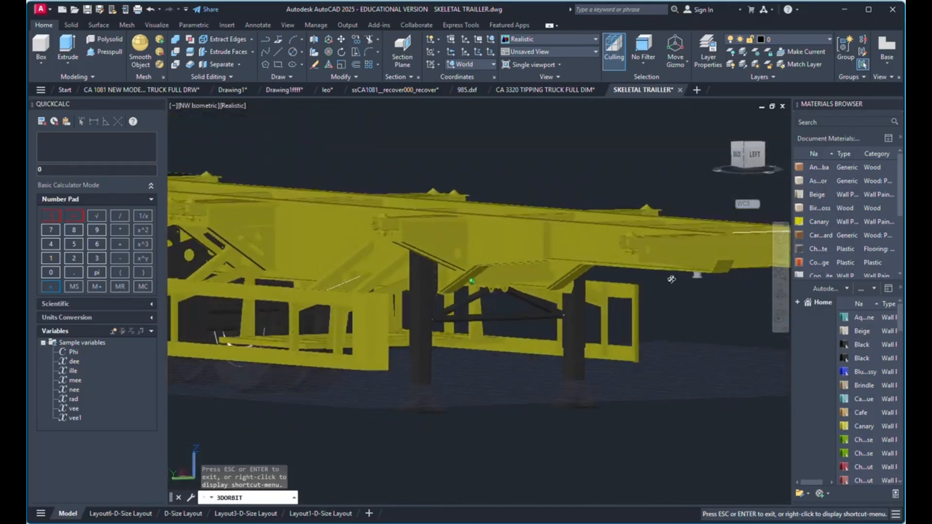
pyautogui.scroll(10, 558, 306)
pyautogui.moveTo(541, 283); pyautogui.dragTo(486, 290)
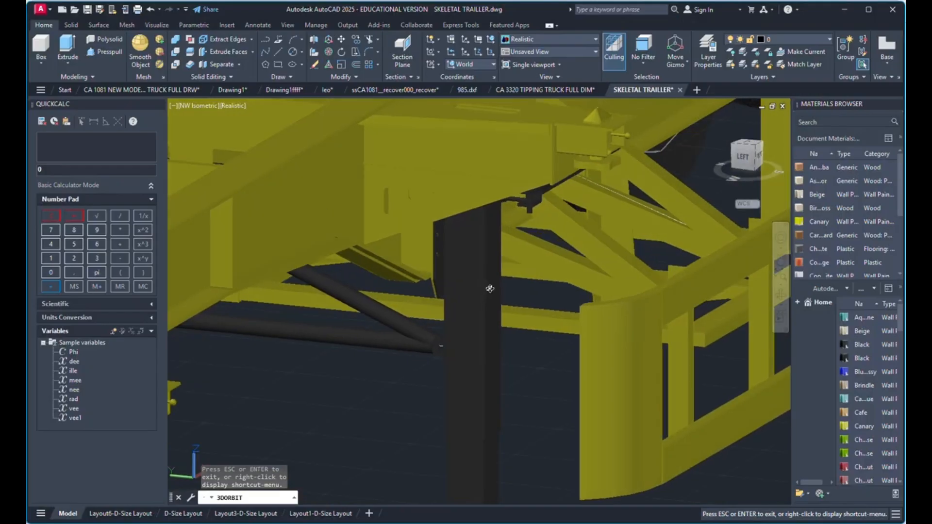
pyautogui.scroll(-5, 525, 264)
pyautogui.moveTo(621, 250); pyautogui.dragTo(564, 378)
pyautogui.scroll(-5, 582, 278)
pyautogui.scroll(8, 286, 392)
pyautogui.moveTo(342, 385); pyautogui.dragTo(301, 401)
pyautogui.scroll(-4, 413, 338)
pyautogui.scroll(4, 504, 293)
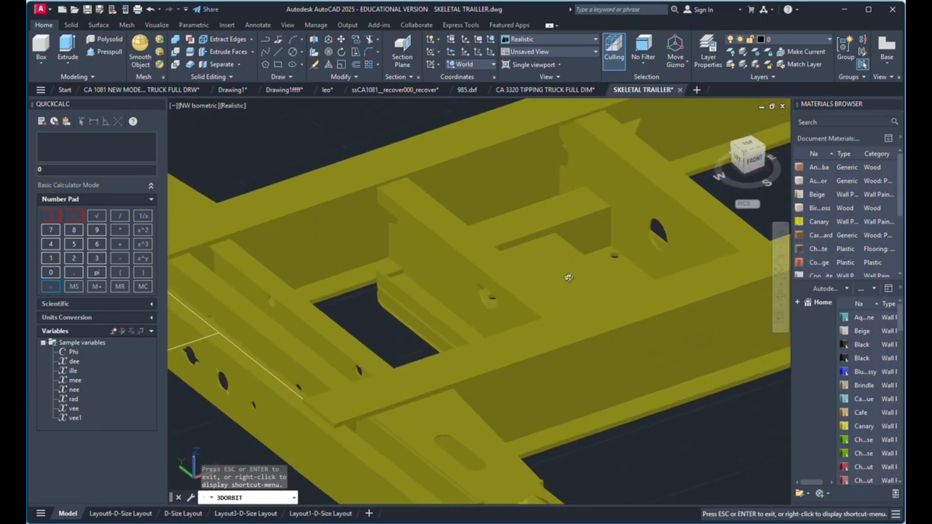